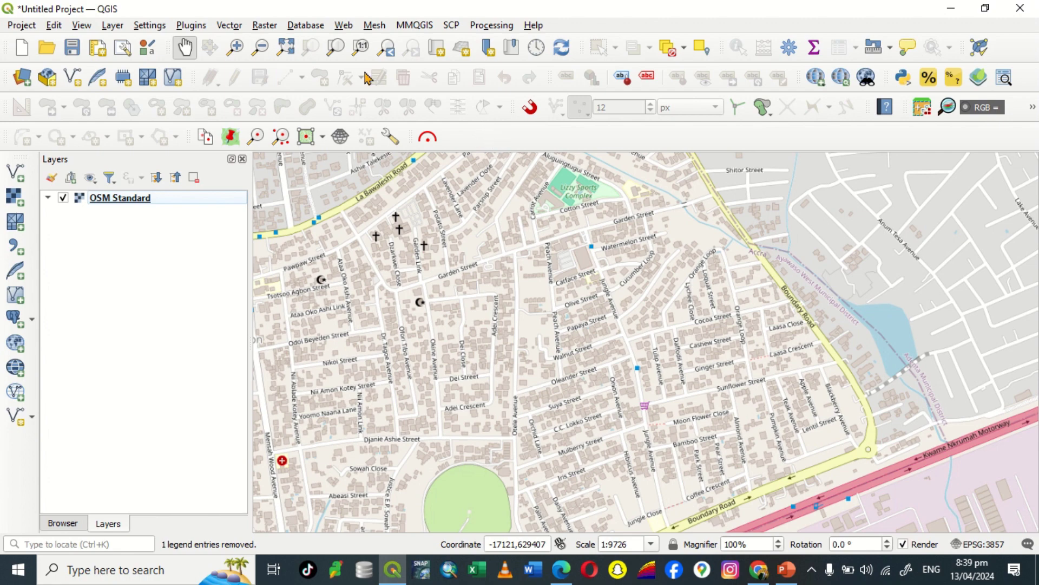
Browse the QuickMapServices OSM menu, then drag the map west to show East Legon
left_click(343, 25)
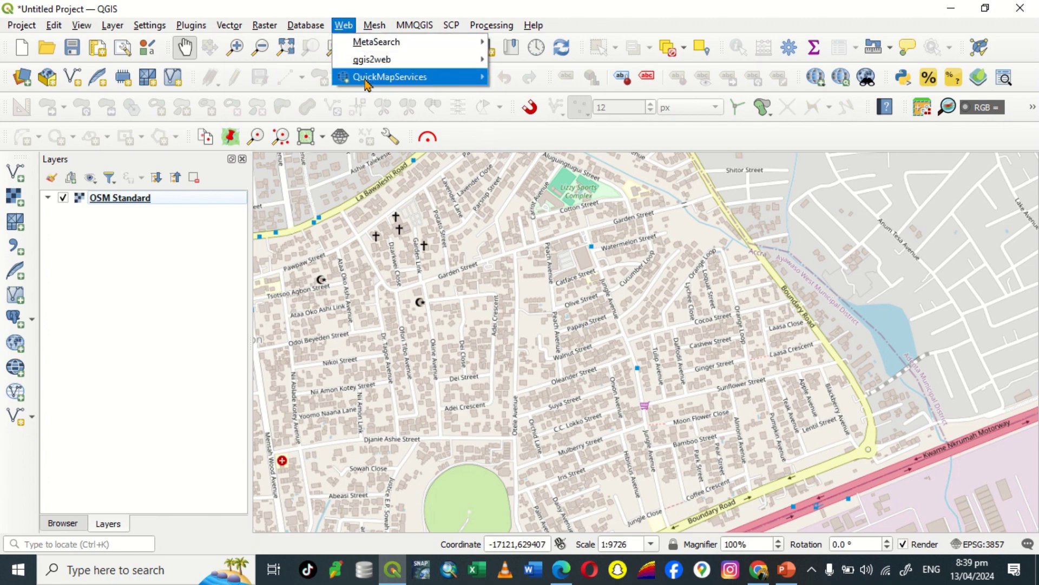
mouse_move(367, 82)
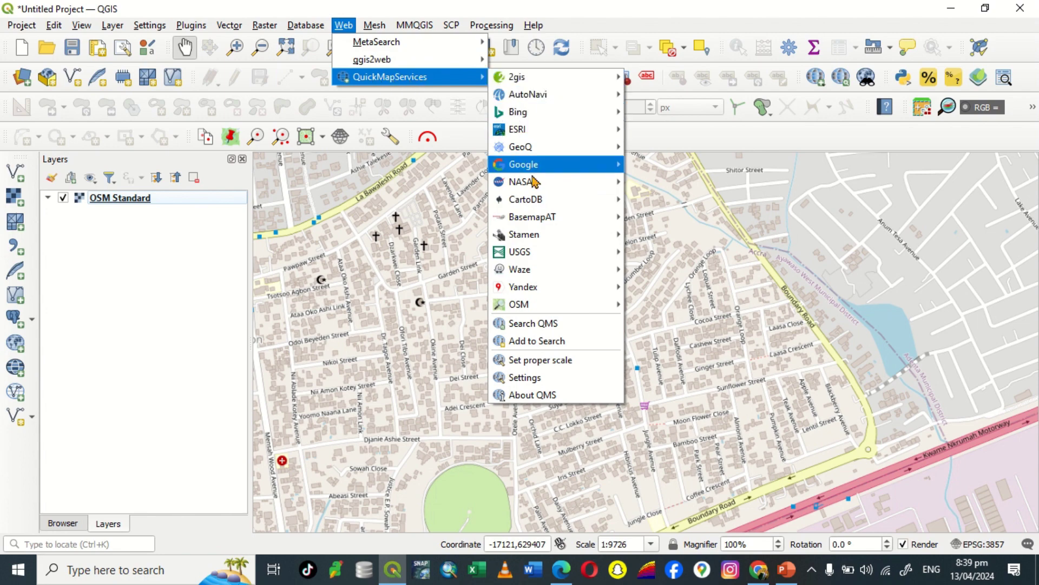
mouse_move(518, 307)
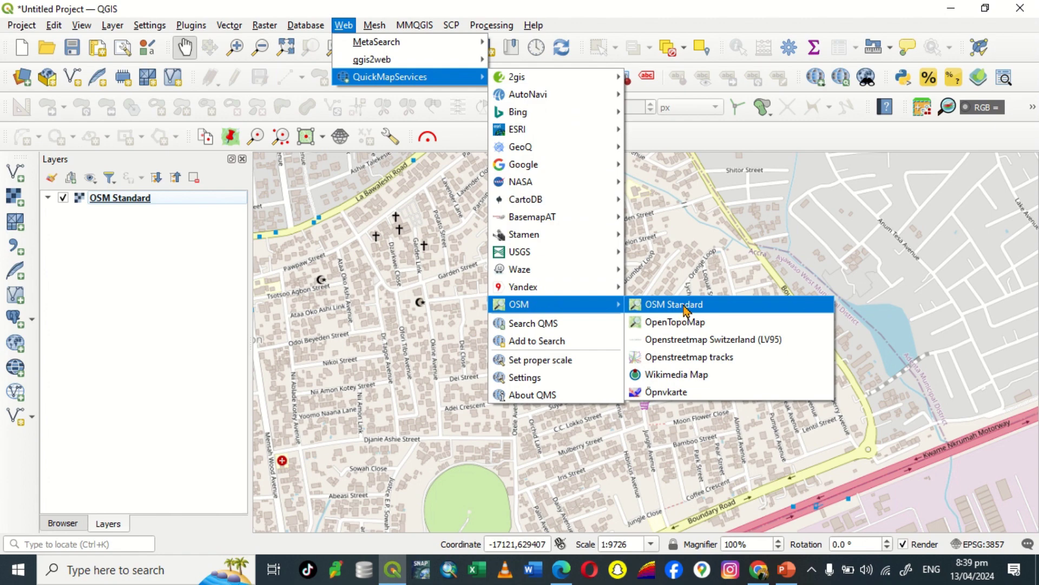
left_click(443, 313)
left_click_drag(303, 260, 506, 296)
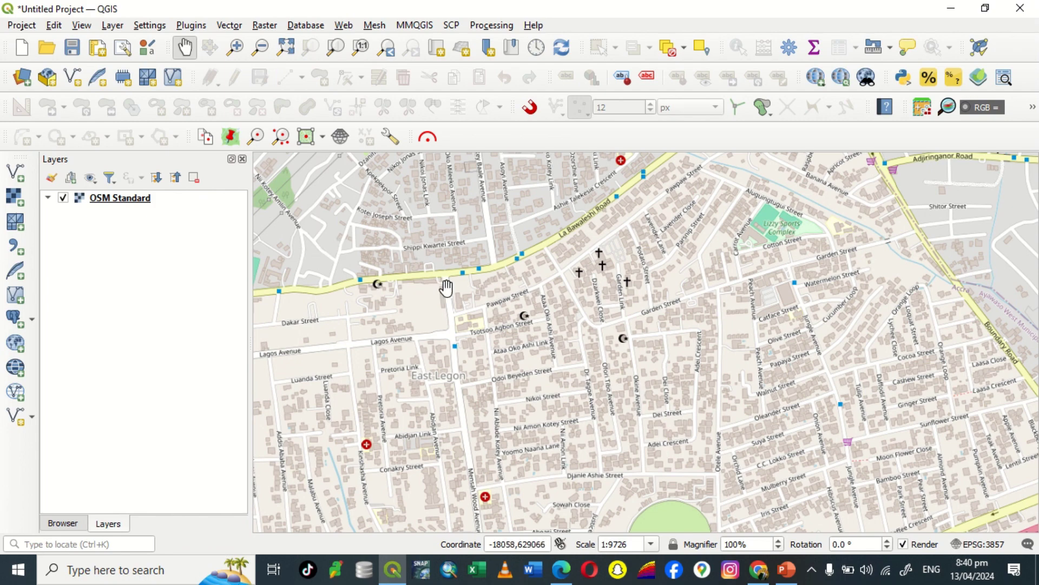
Zoom the map to frame the A&C Mall block around Catface Street at about 1:4863
scroll(466, 276, "down", 3)
scroll(471, 288, "up", 2)
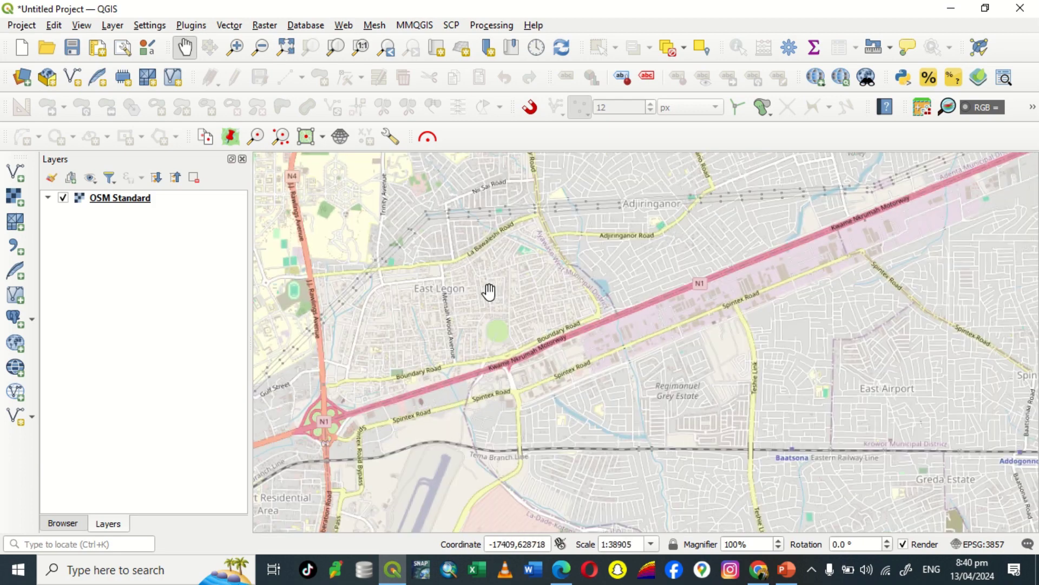
scroll(494, 287, "up", 1)
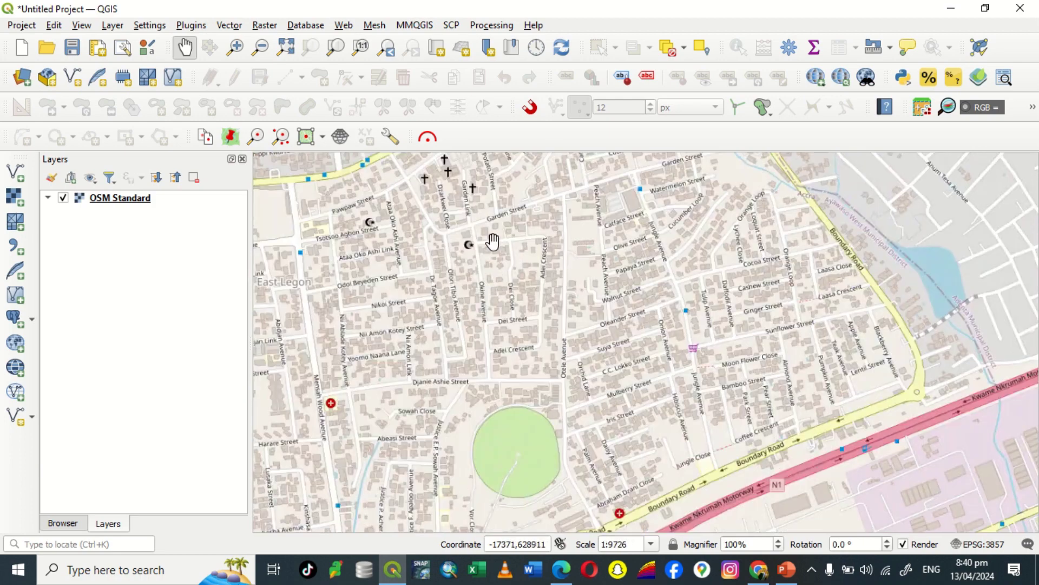
scroll(490, 239, "up", 1)
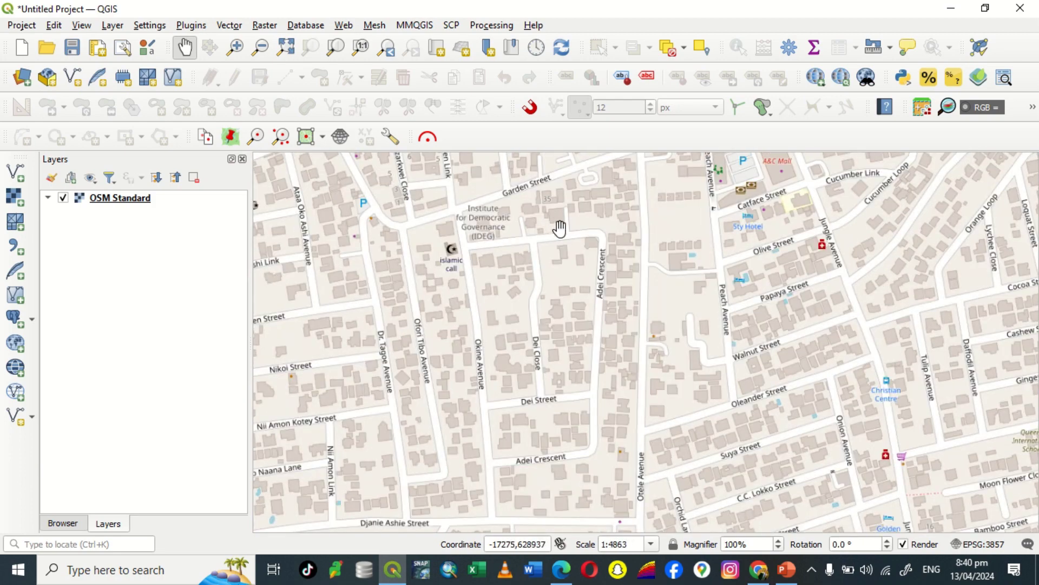
scroll(474, 279, "down", 1)
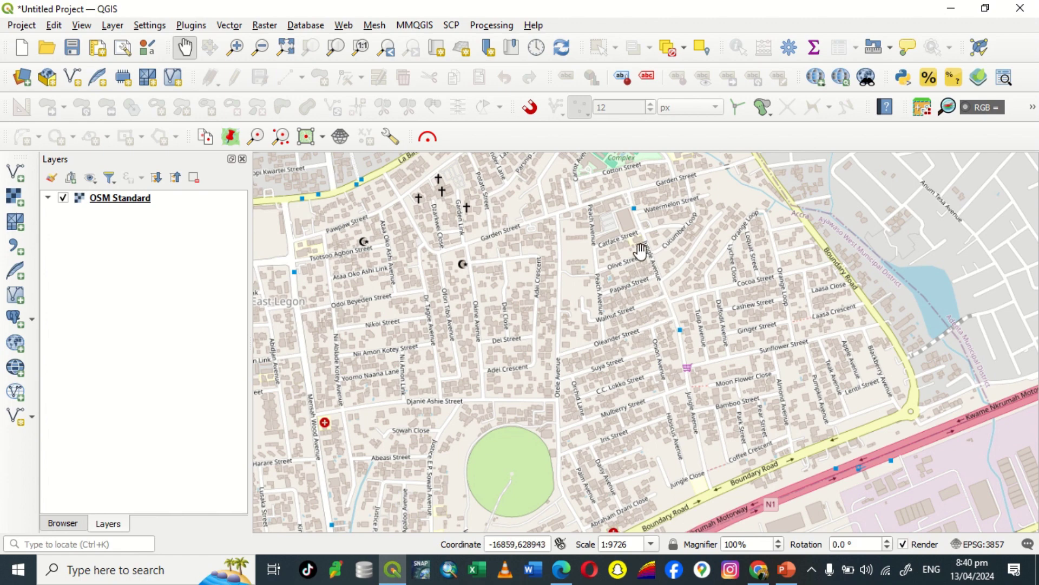
scroll(642, 250, "up", 1)
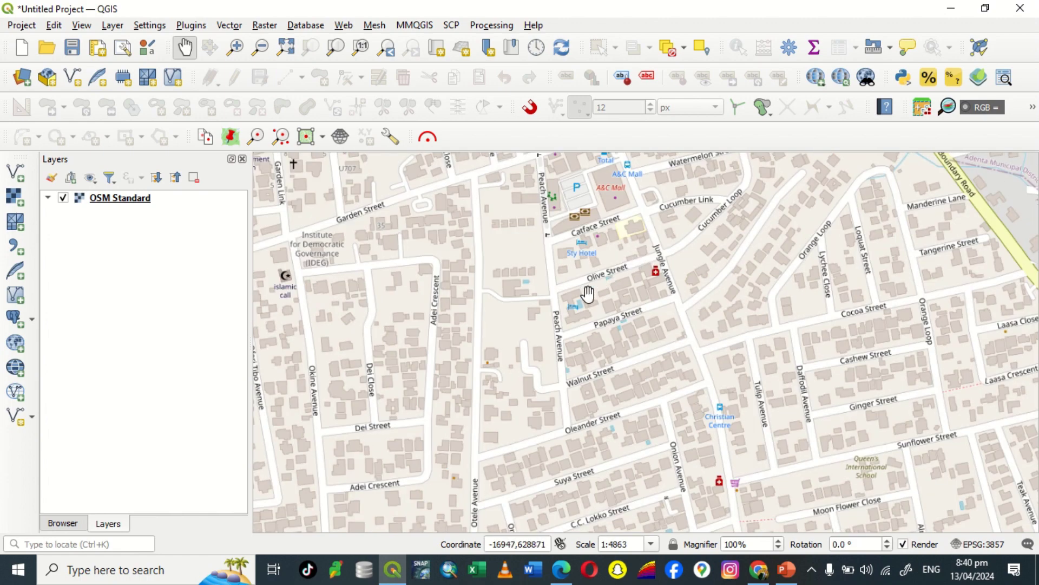
scroll(528, 329, "down", 1)
scroll(565, 275, "up", 2)
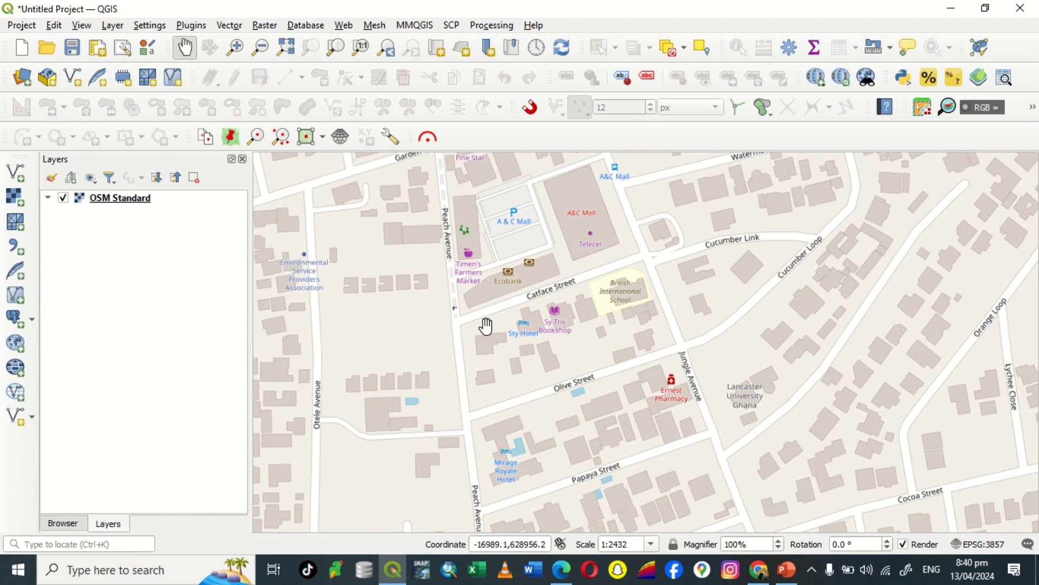
scroll(486, 326, "down", 1)
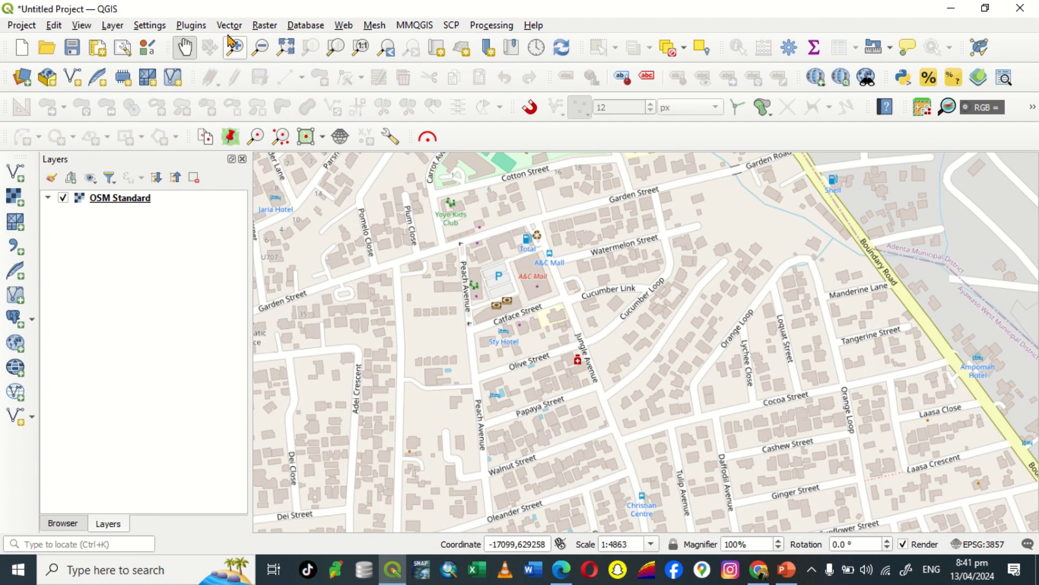
left_click(186, 27)
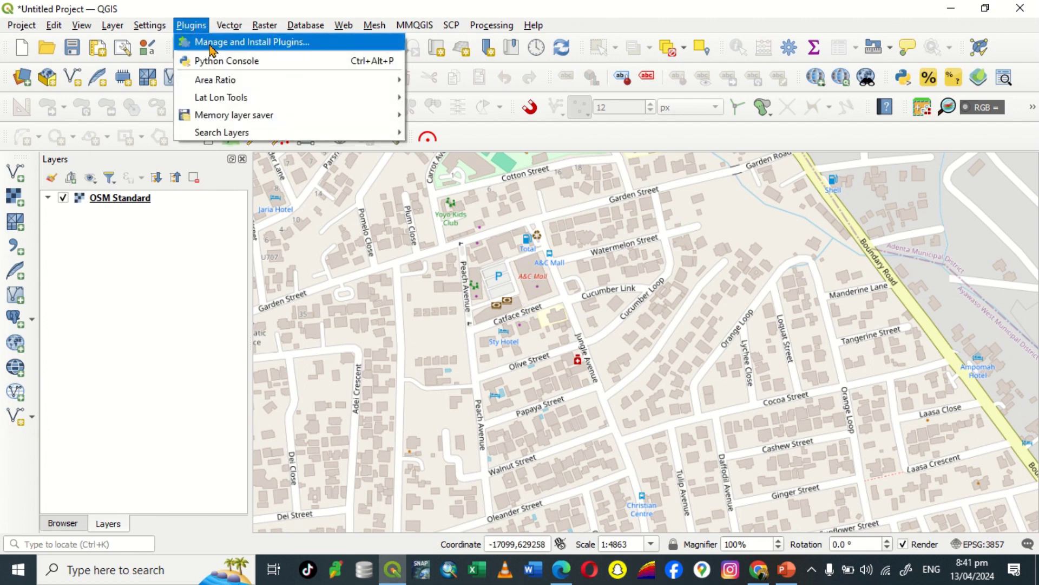
left_click(312, 41)
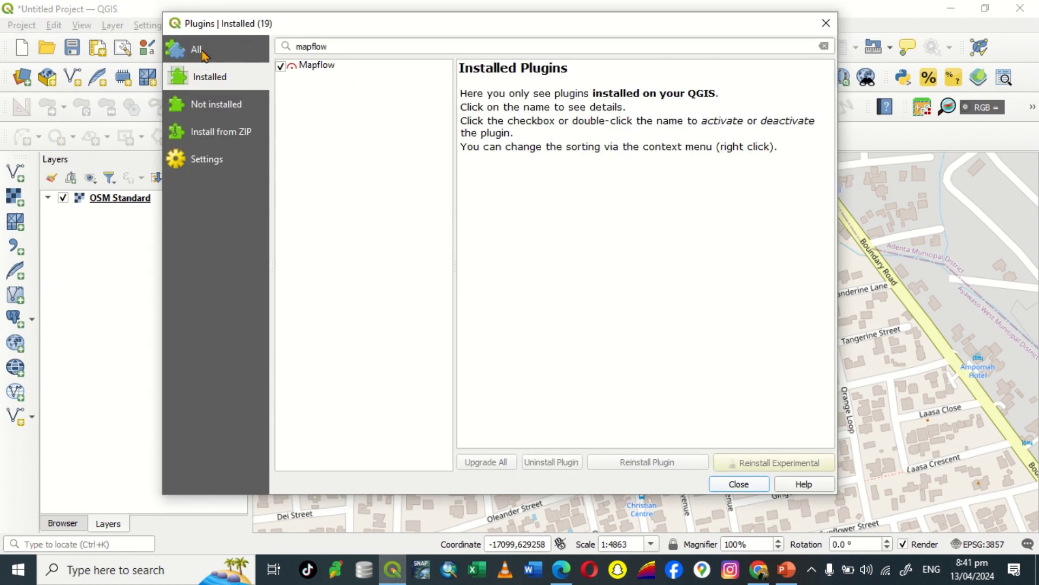
left_click(205, 52)
left_click(343, 46)
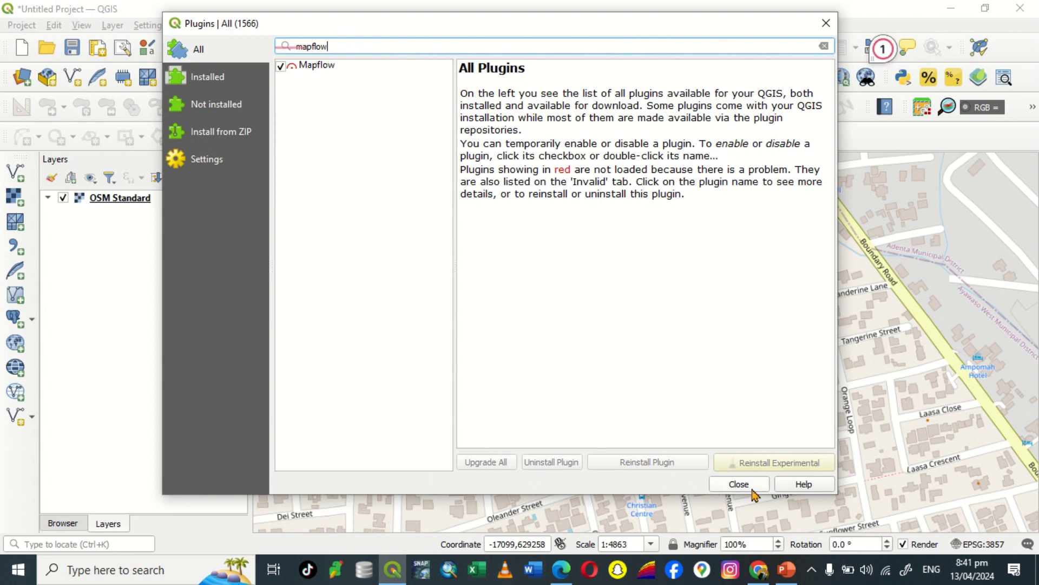
left_click(724, 486)
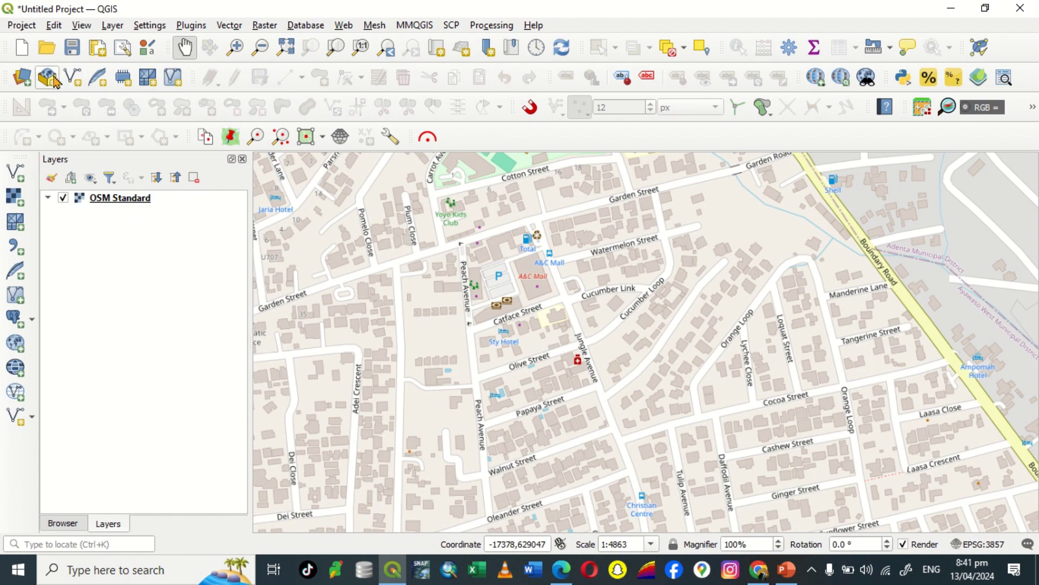
Start a new shapefile layer saved under the file name BUILDINGS.shp
left_click(72, 78)
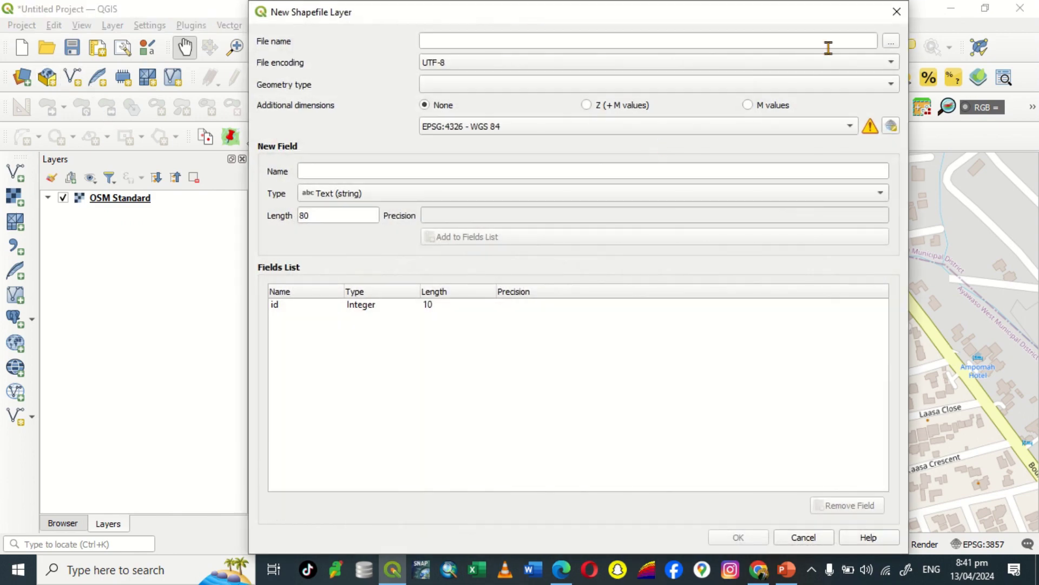
left_click(891, 47)
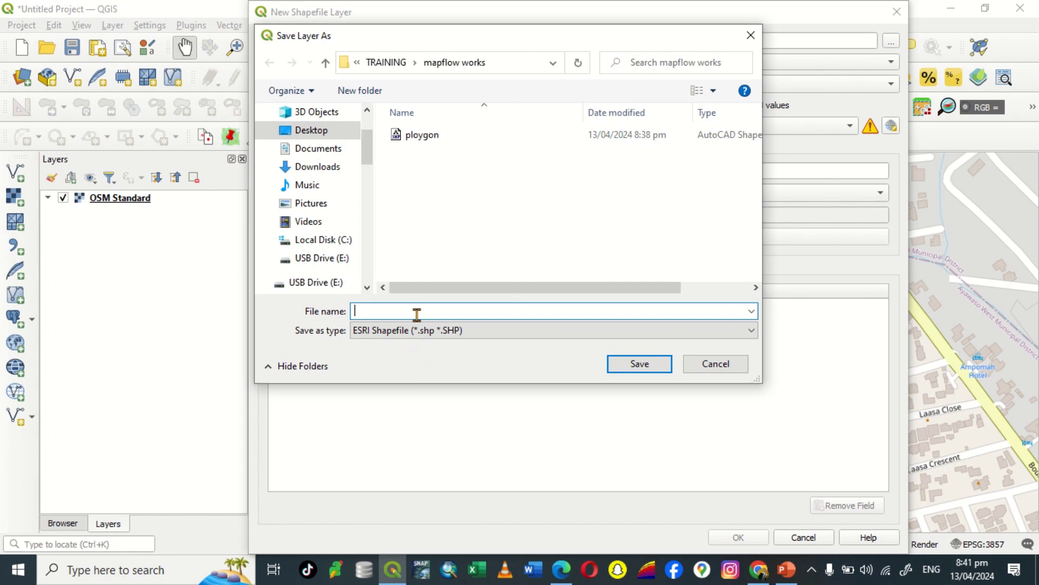
type("BUIL")
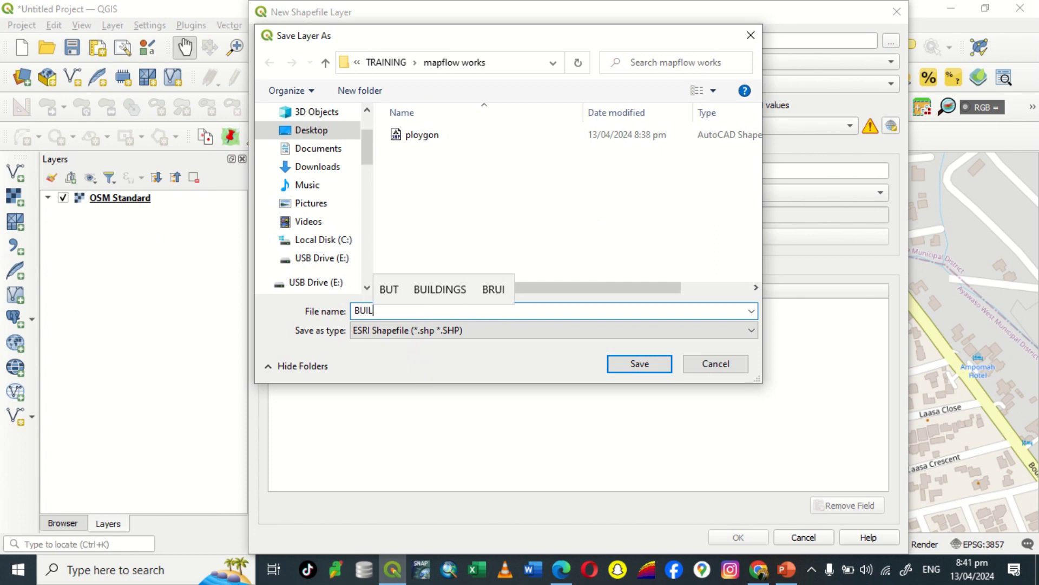
type("DU")
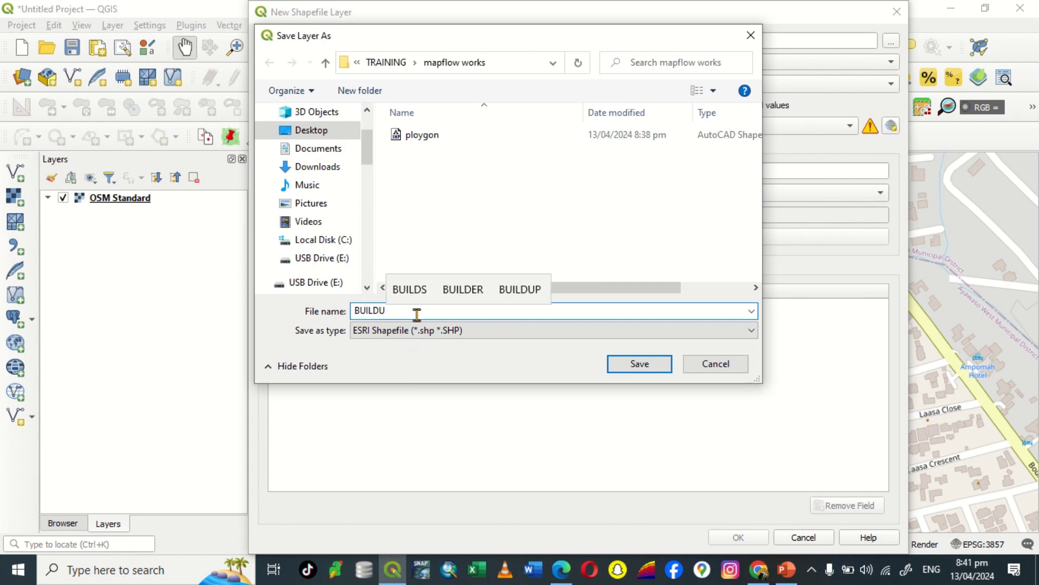
key("BackSpace")
type("IN")
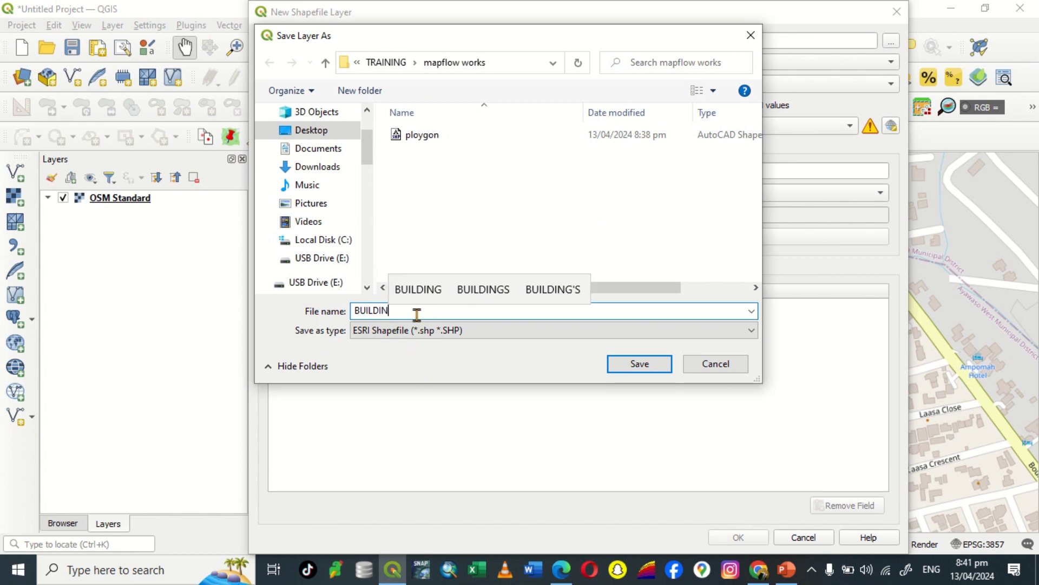
type("GS,")
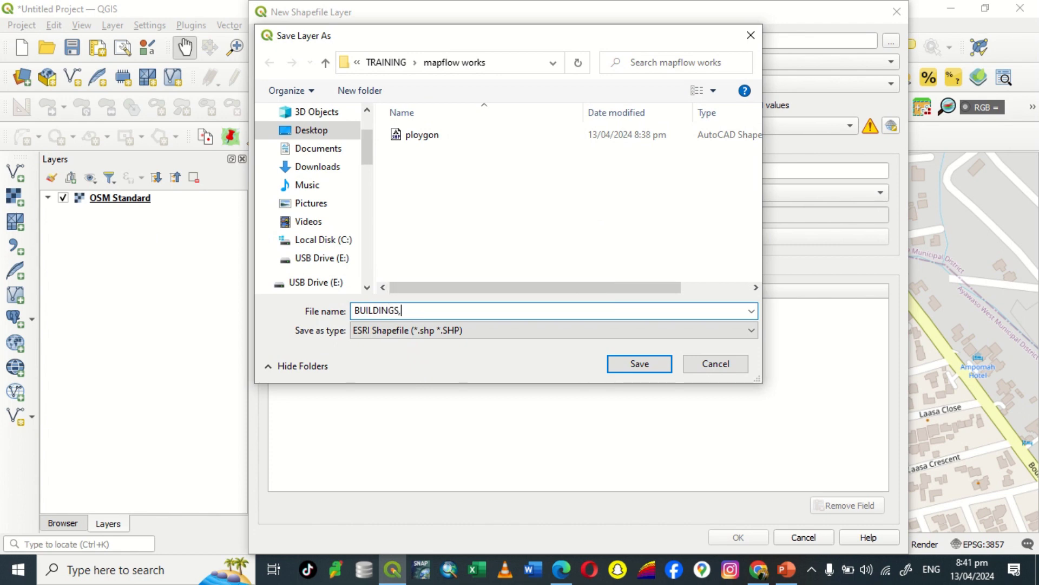
key("BackSpace")
type(".shp")
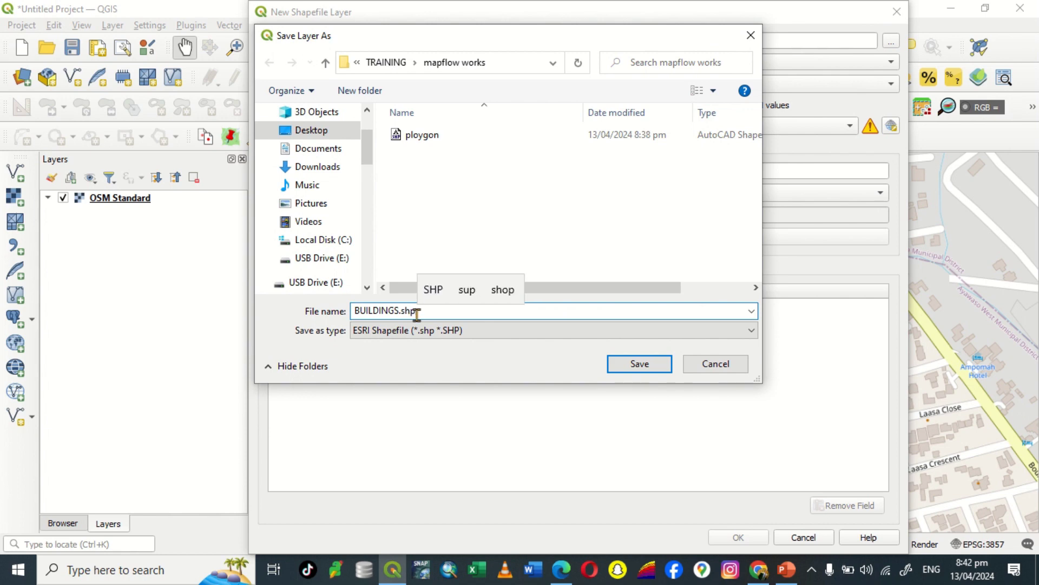
left_click(639, 365)
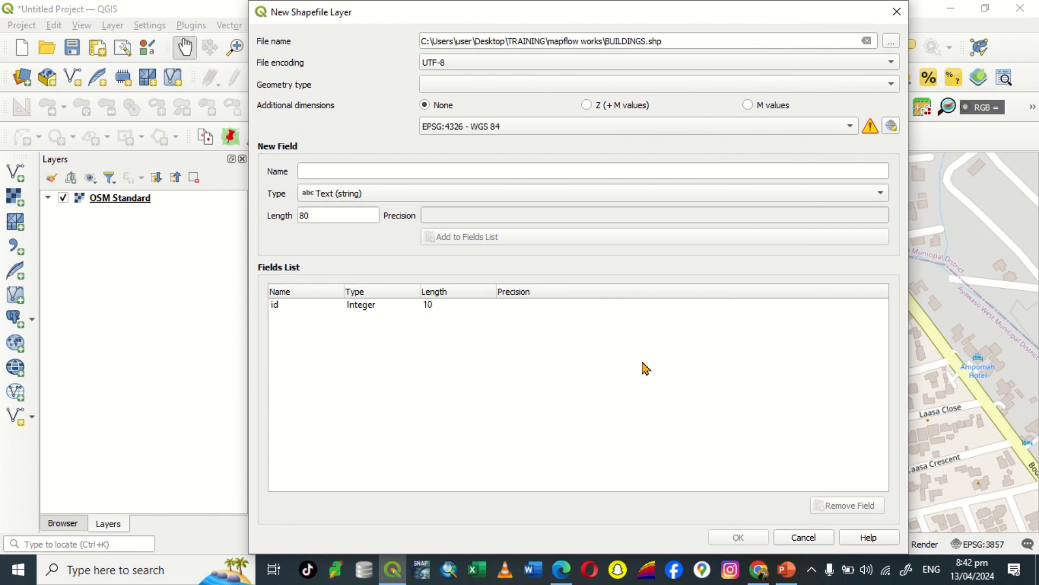
Make it a Polygon layer using project CRS EPSG:3857 and create it
left_click(453, 85)
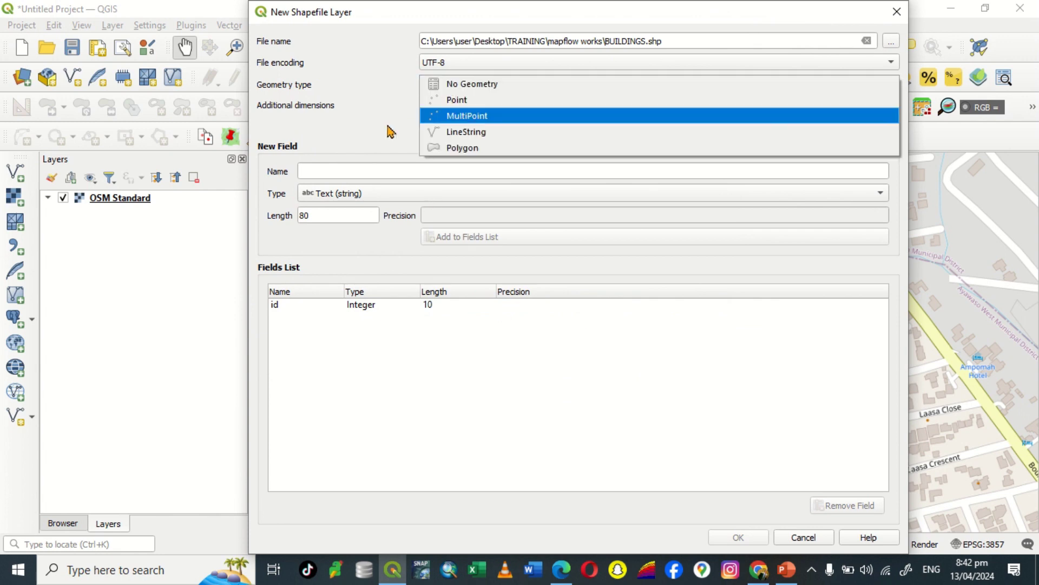
left_click(525, 151)
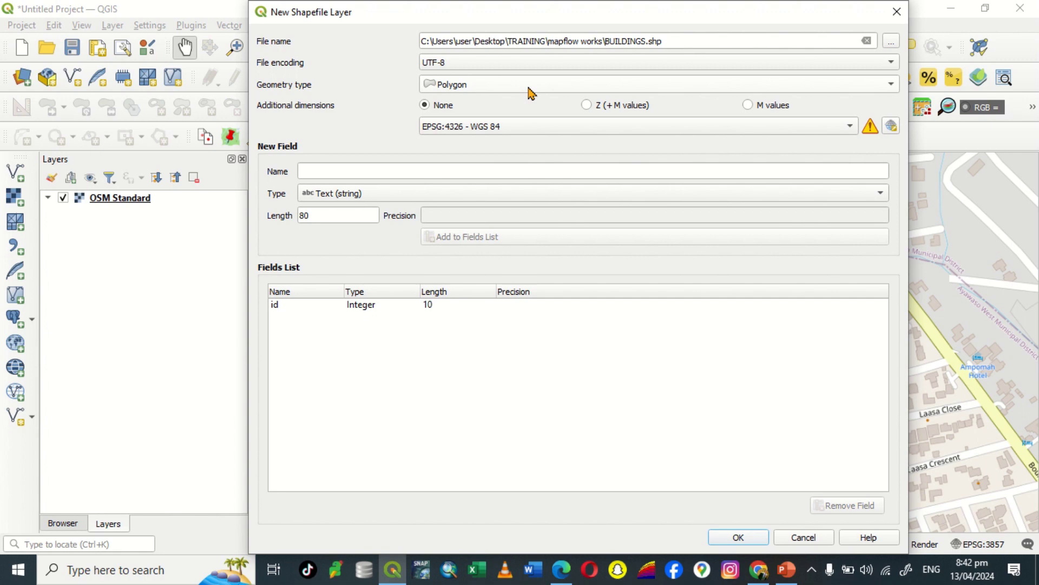
left_click(850, 127)
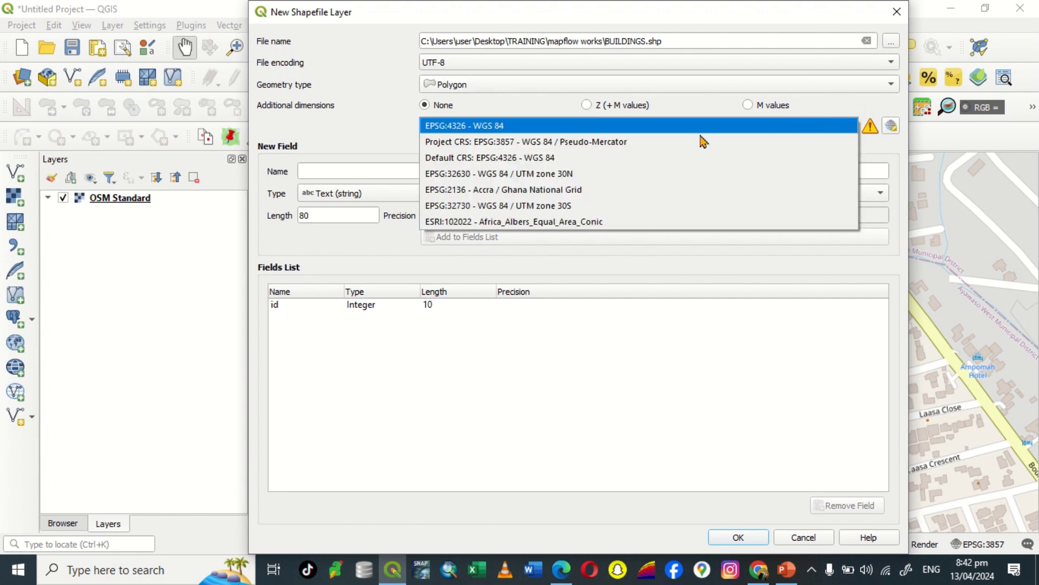
left_click(632, 143)
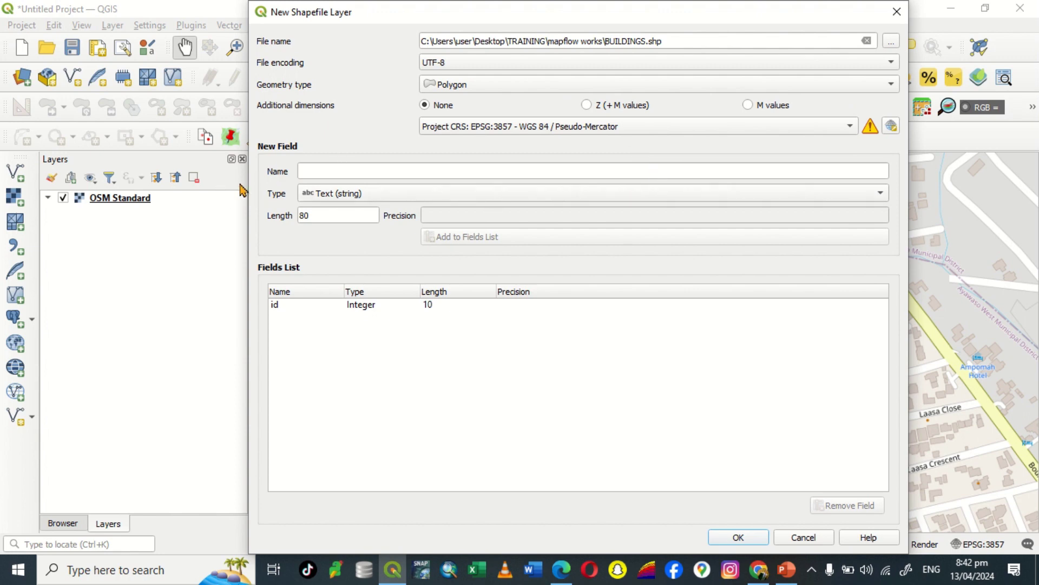
left_click(739, 539)
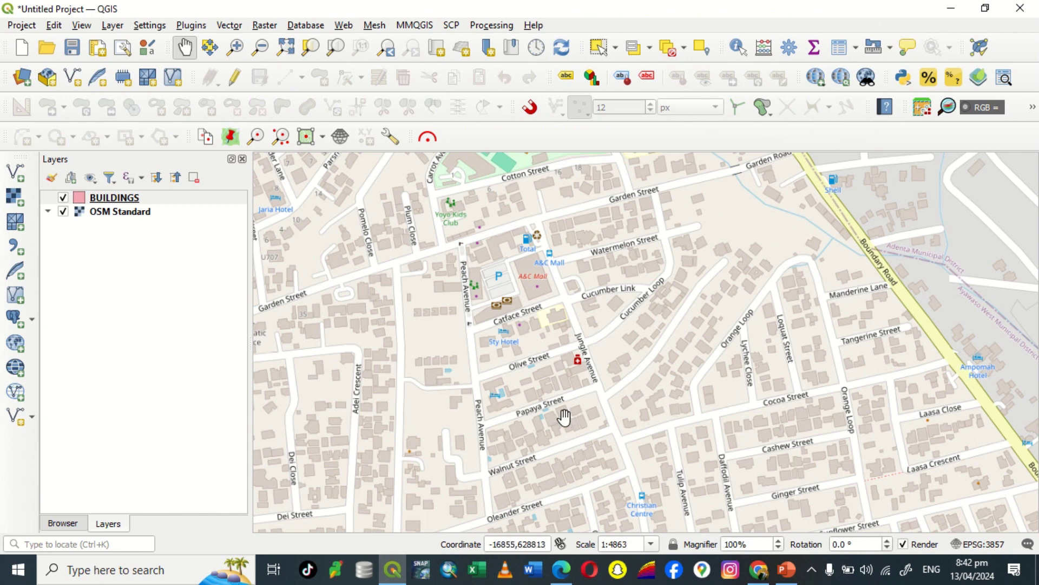
Apply the 'outline black' symbol to BUILDINGS in its Symbology properties
right_click(122, 198)
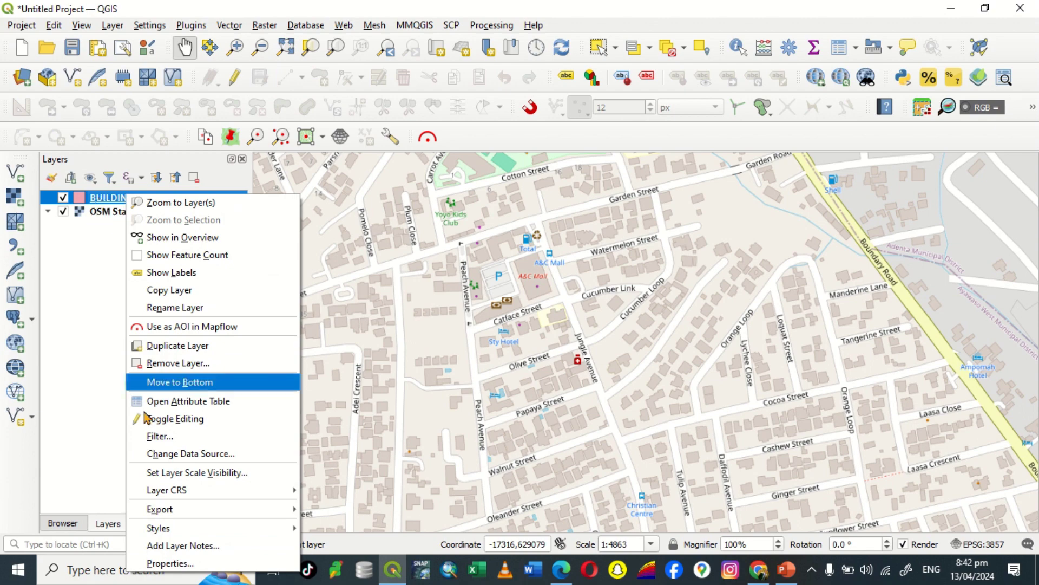
left_click(162, 563)
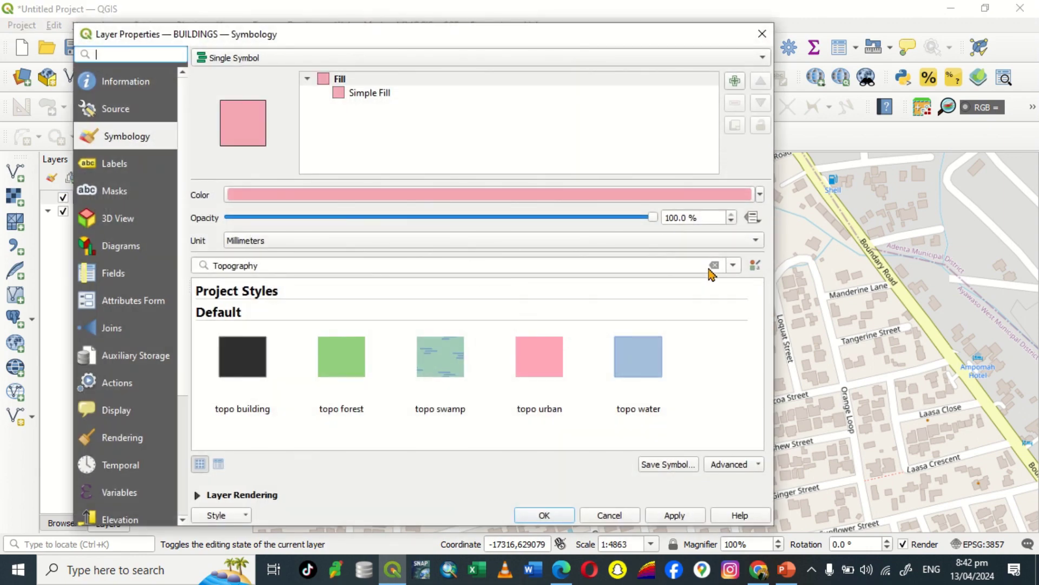
left_click(714, 265)
scroll(555, 372, "down", 3)
scroll(490, 381, "up", 3)
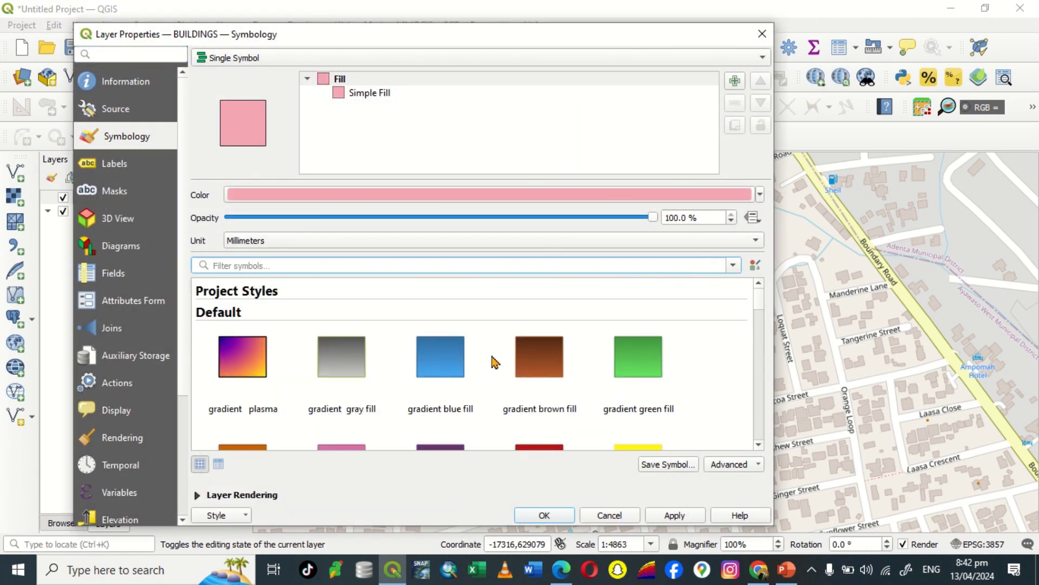
scroll(493, 361, "down", 12)
scroll(443, 364, "up", 3)
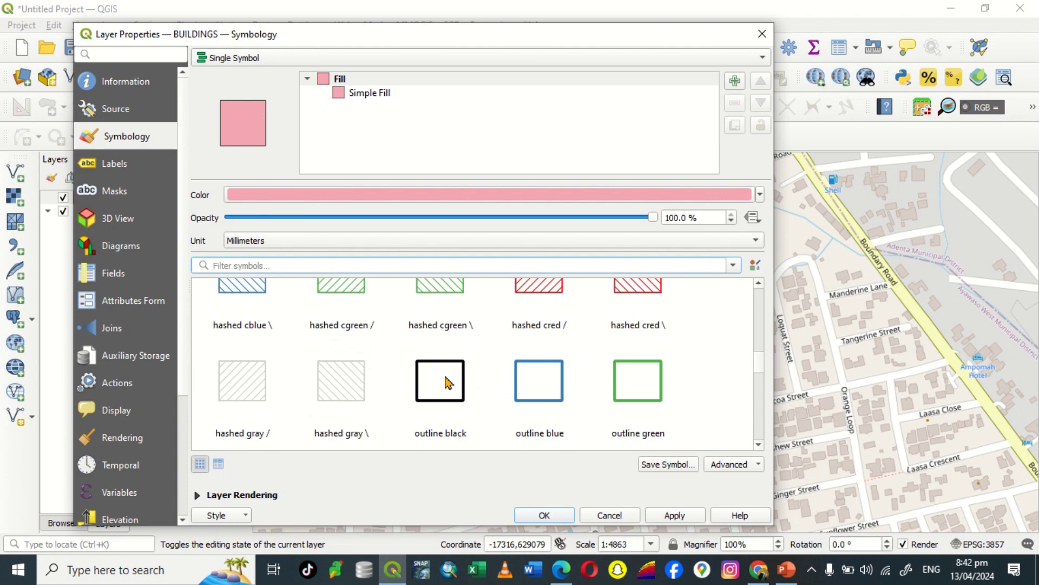
left_click(447, 402)
left_click(661, 516)
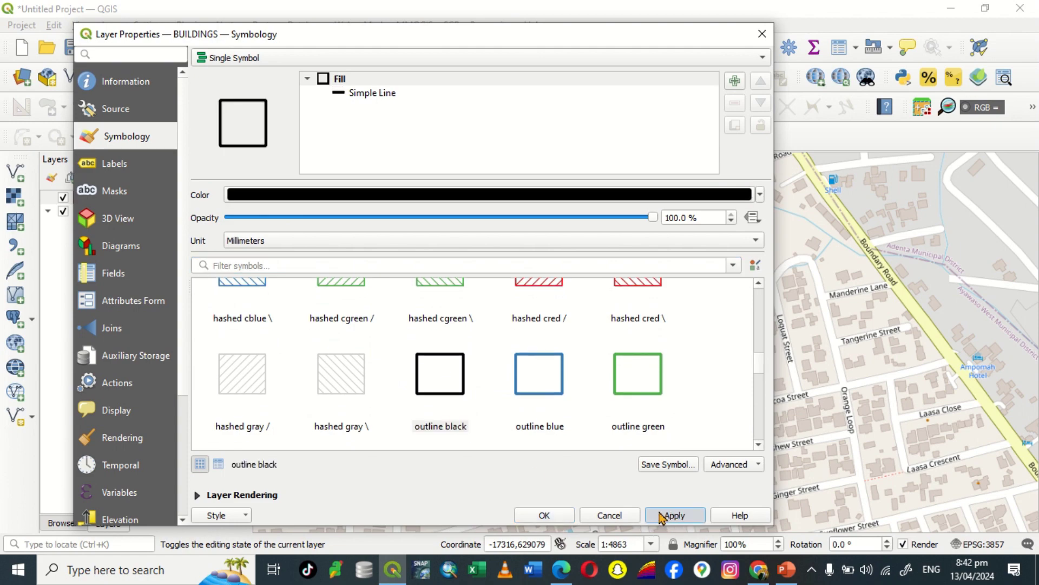
left_click(545, 517)
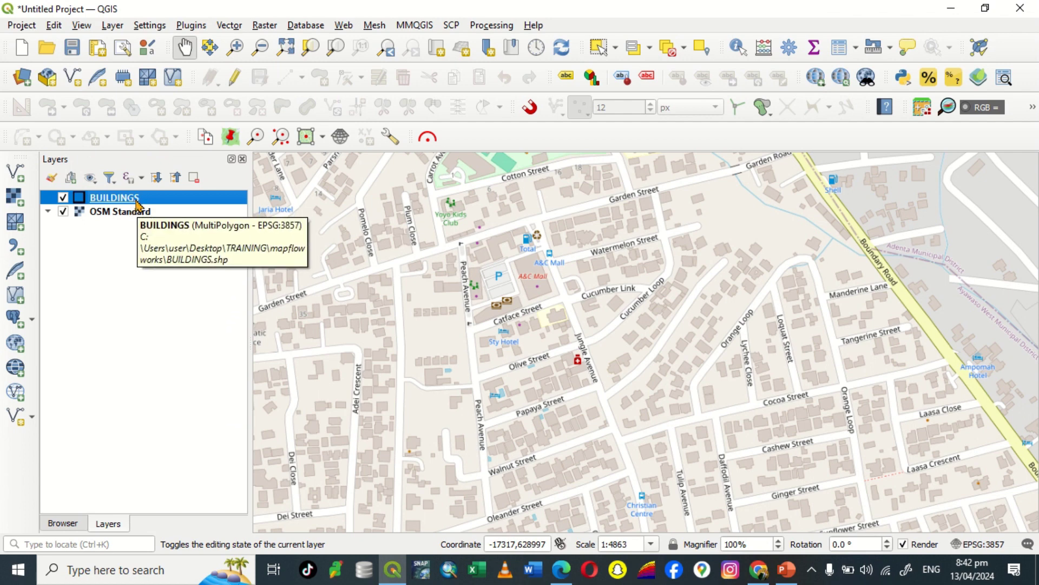
In edit mode, digitize a five-vertex polygon from Peach Avenue and Garden Street to Oleander Street
left_click(234, 77)
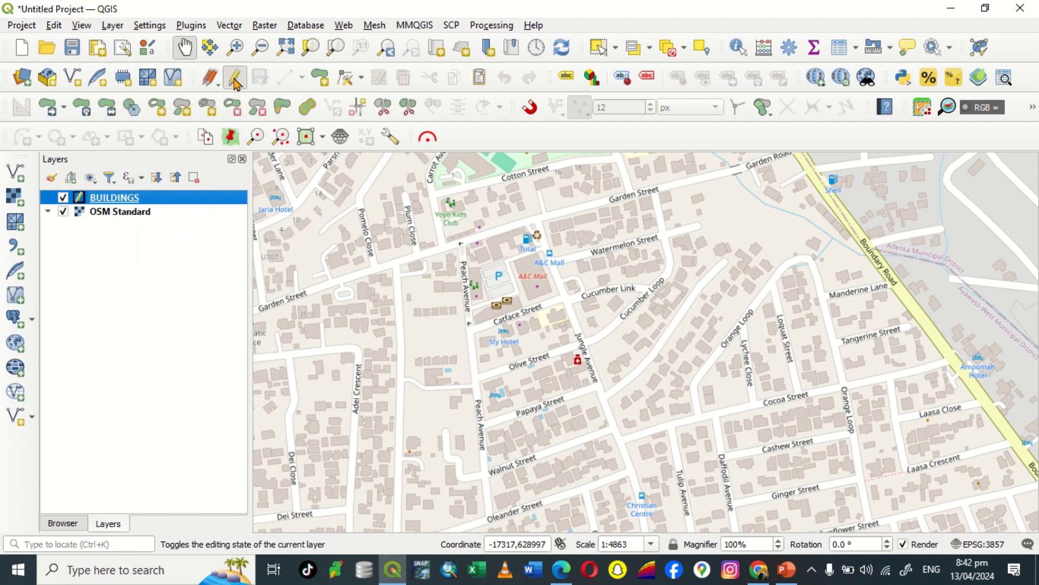
left_click(320, 77)
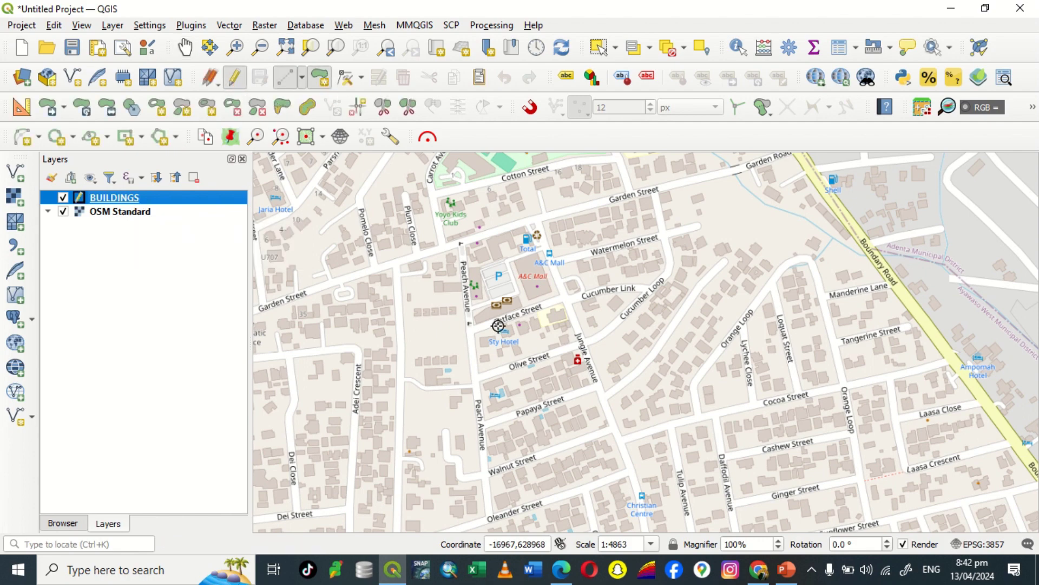
left_click(463, 242)
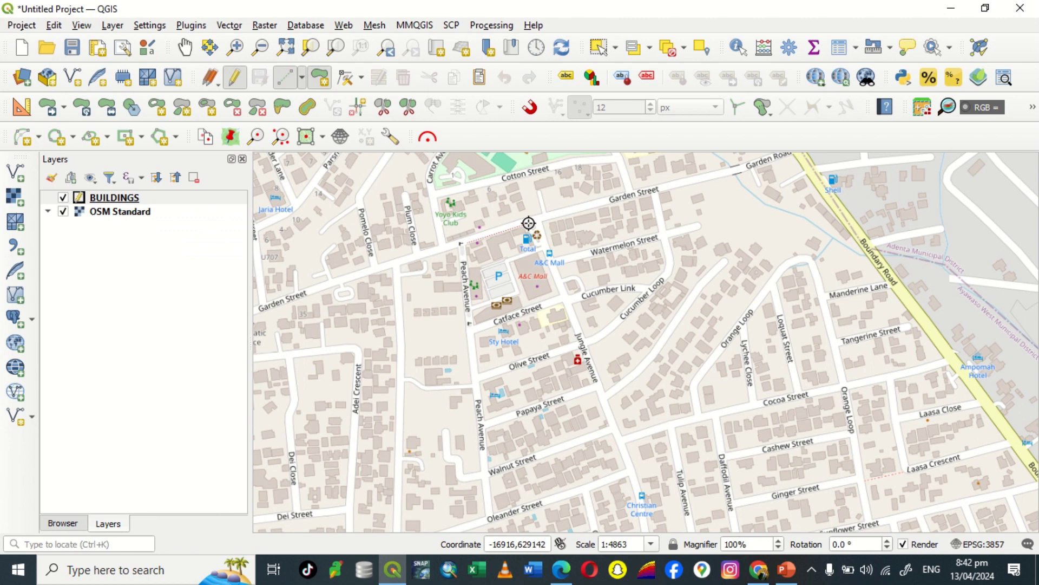
left_click(528, 221)
left_click(564, 297)
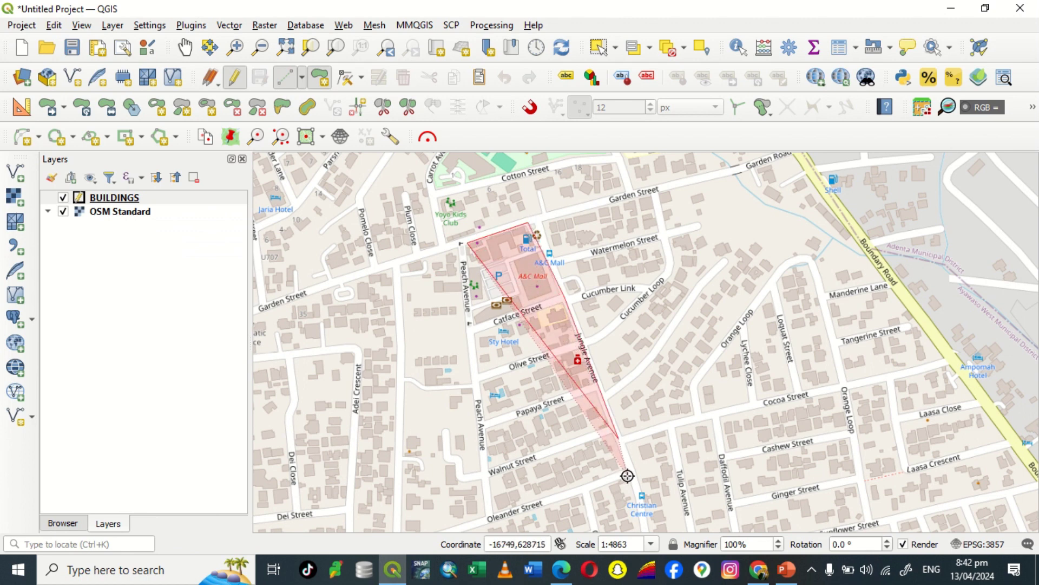
left_click(627, 475)
left_click(489, 515)
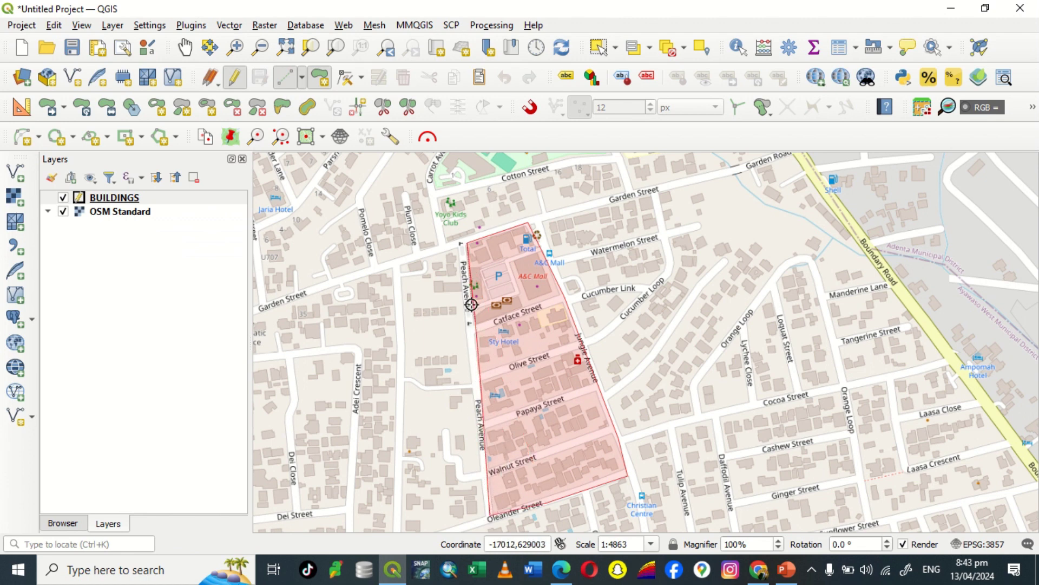
right_click(494, 294)
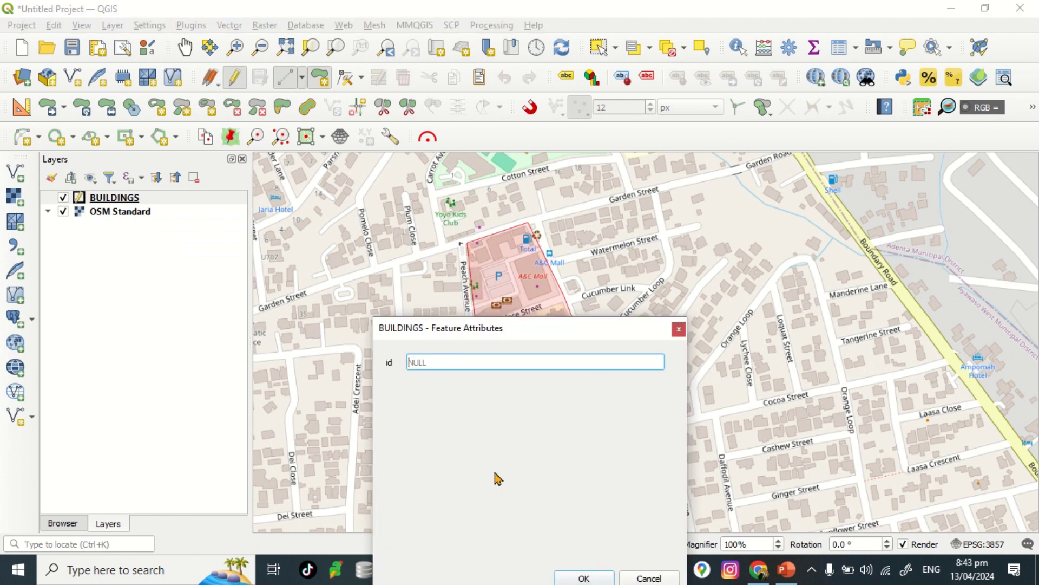
left_click(573, 578)
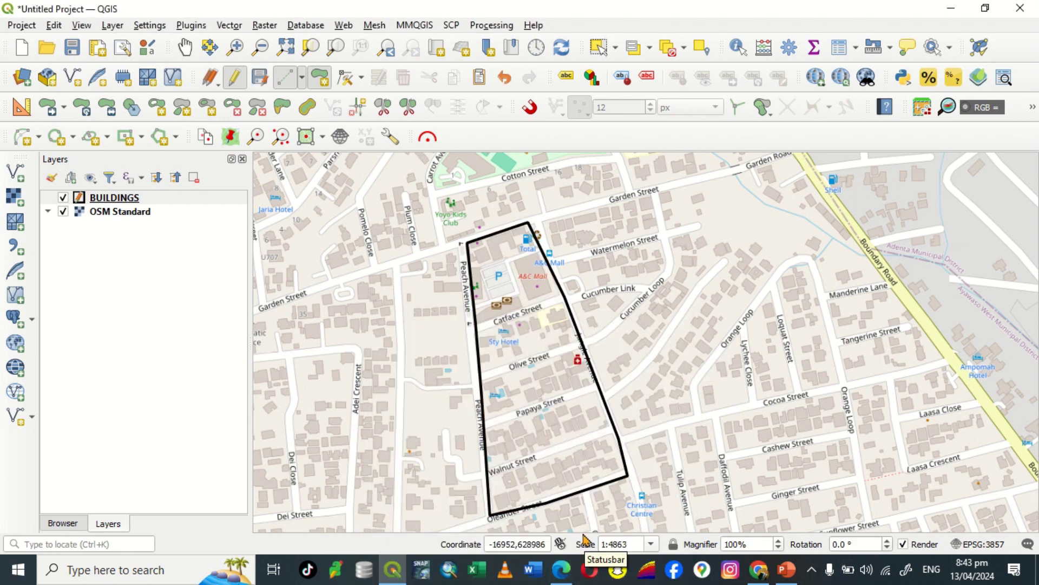
Open the Mapflow panel and delete the old 'buildings' processing
scroll(587, 487, "up", 2)
scroll(521, 424, "down", 2)
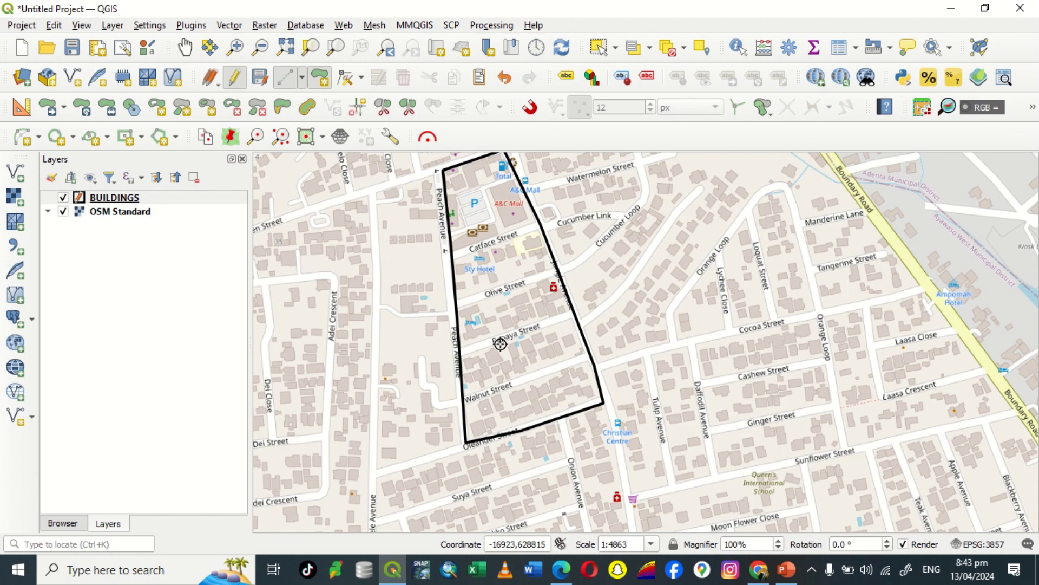
left_click(428, 139)
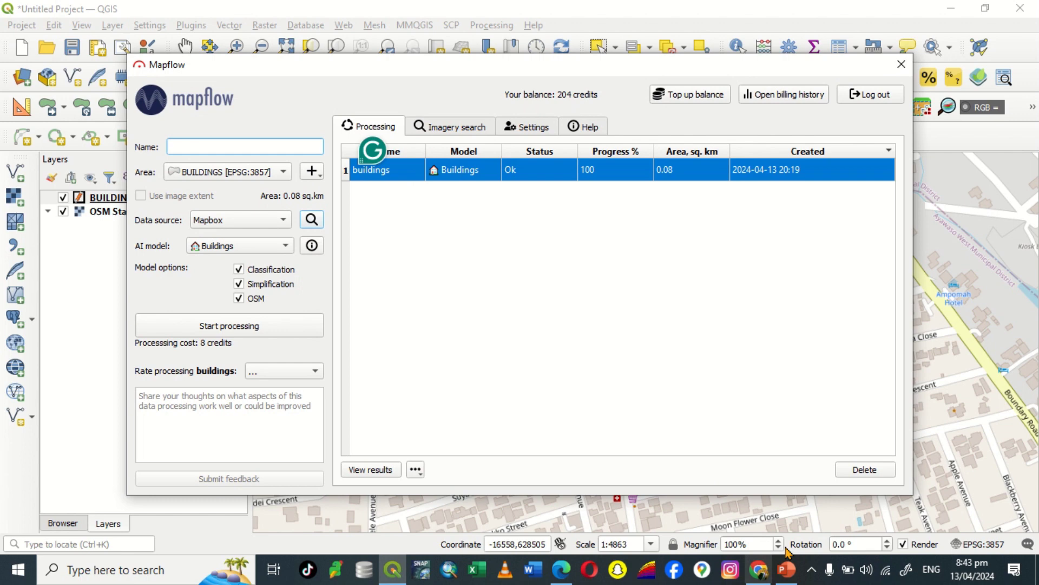
left_click(863, 469)
left_click(509, 299)
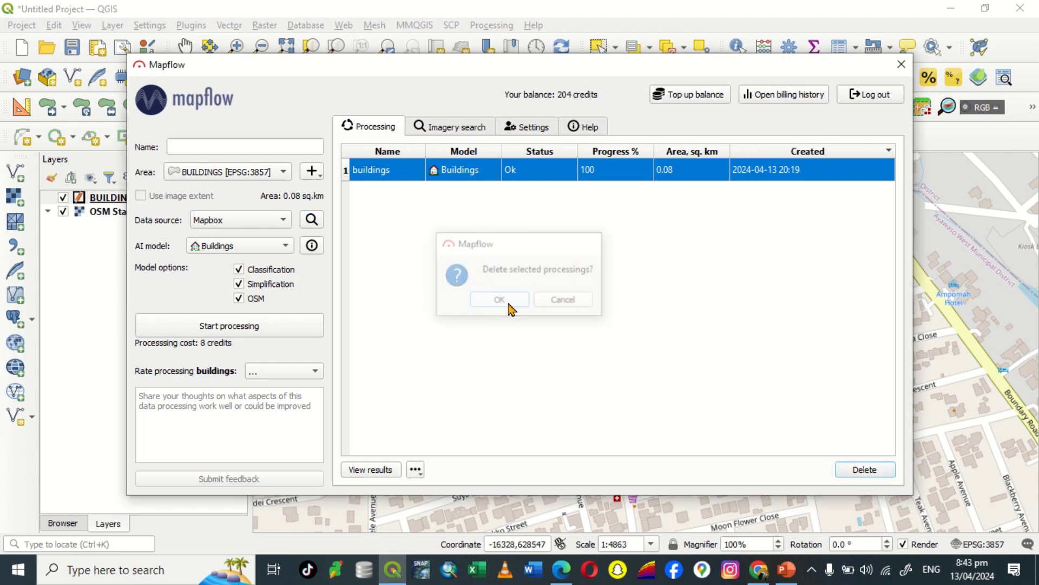
left_click(224, 148)
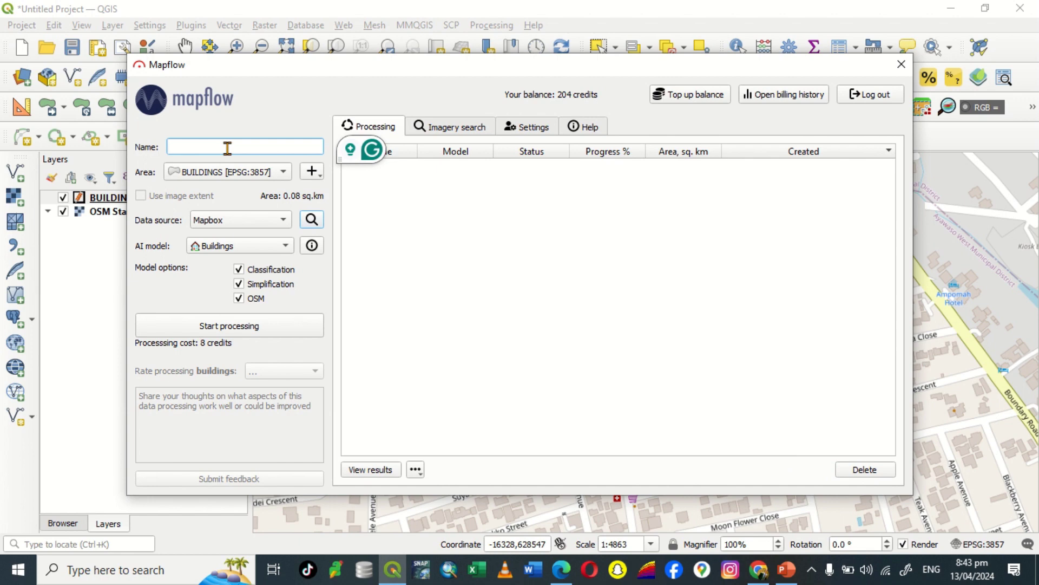
Name the processing 'buildings', choose Mapbox imagery and the Buildings model, and start it
type("buildin")
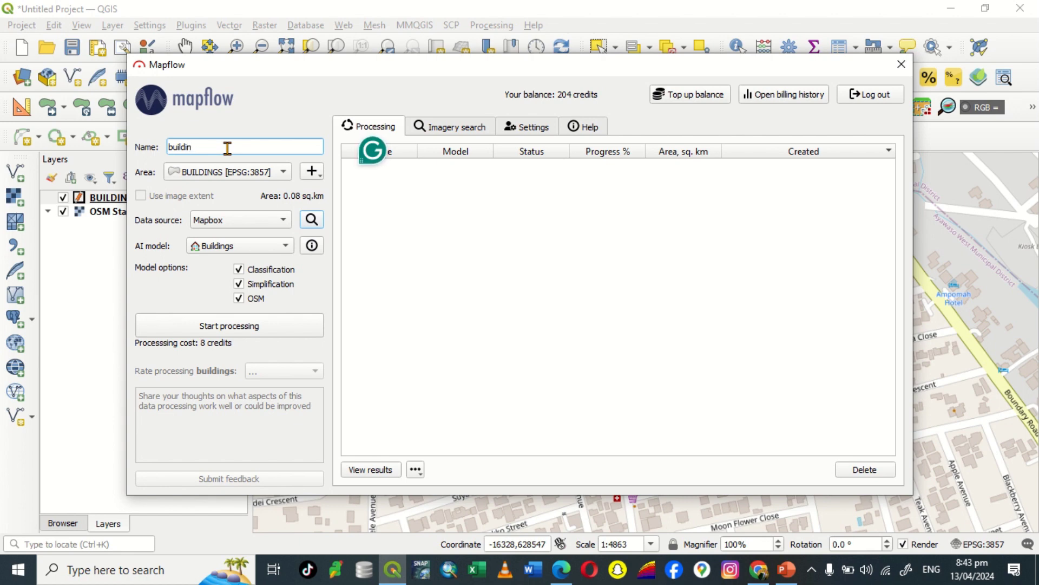
type("gs")
left_click(284, 220)
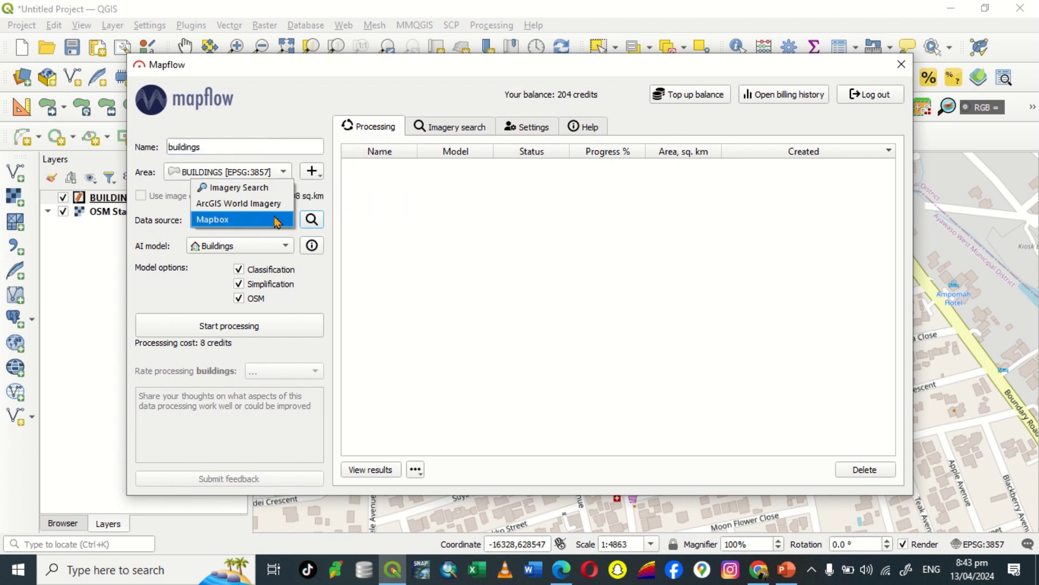
left_click(235, 223)
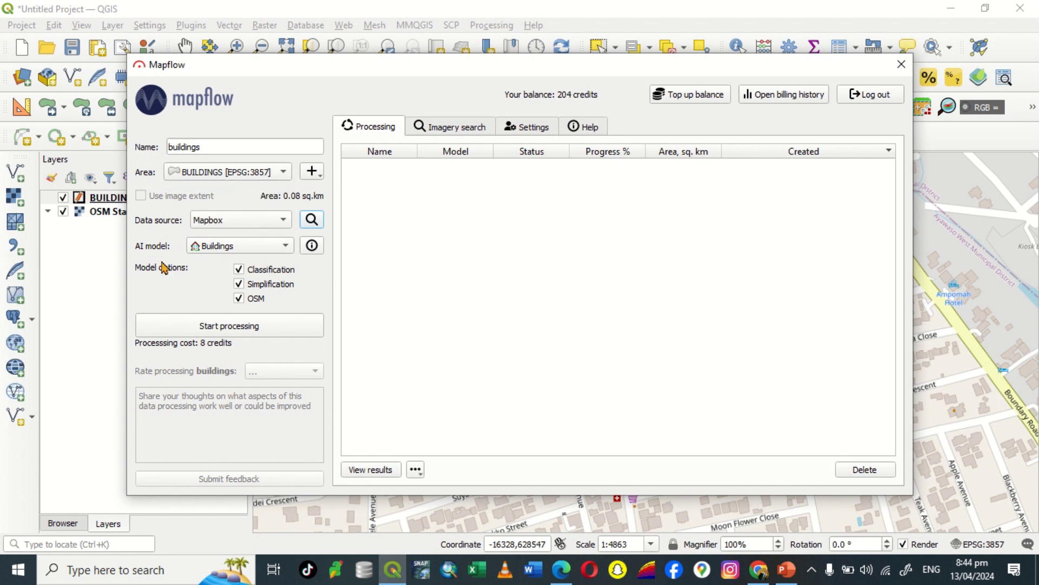
left_click(287, 248)
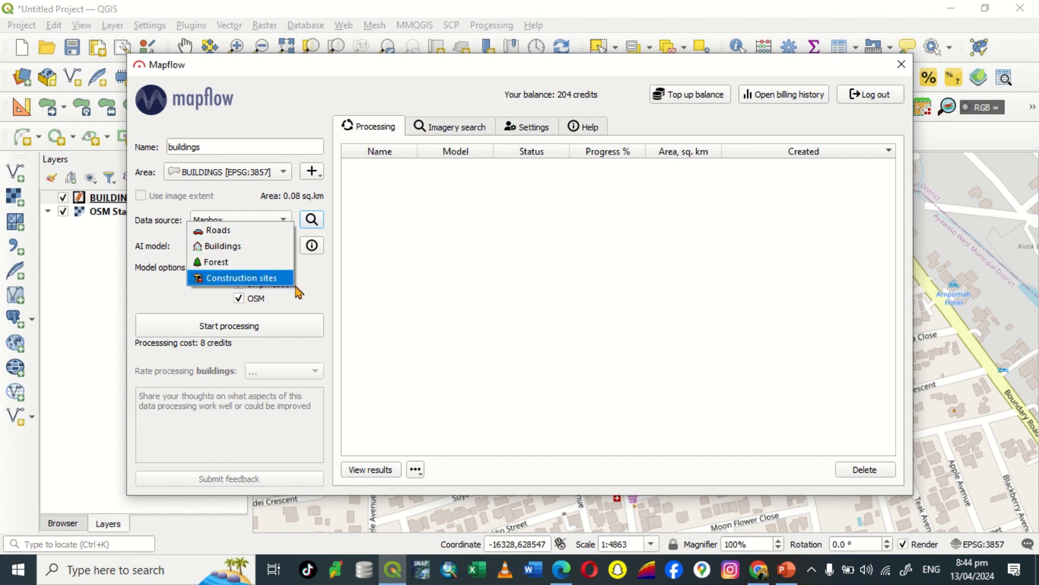
left_click(231, 247)
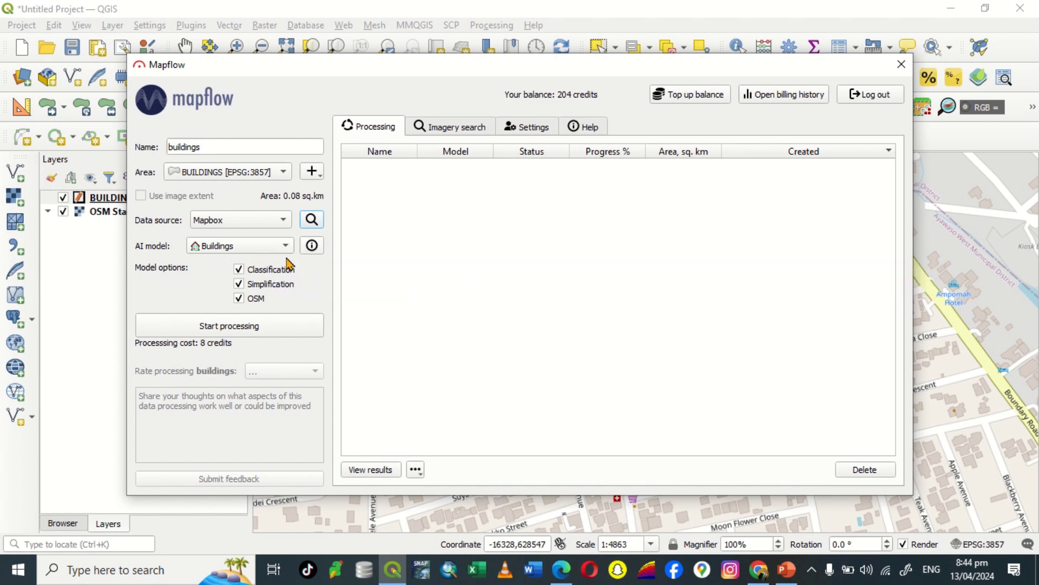
left_click(264, 331)
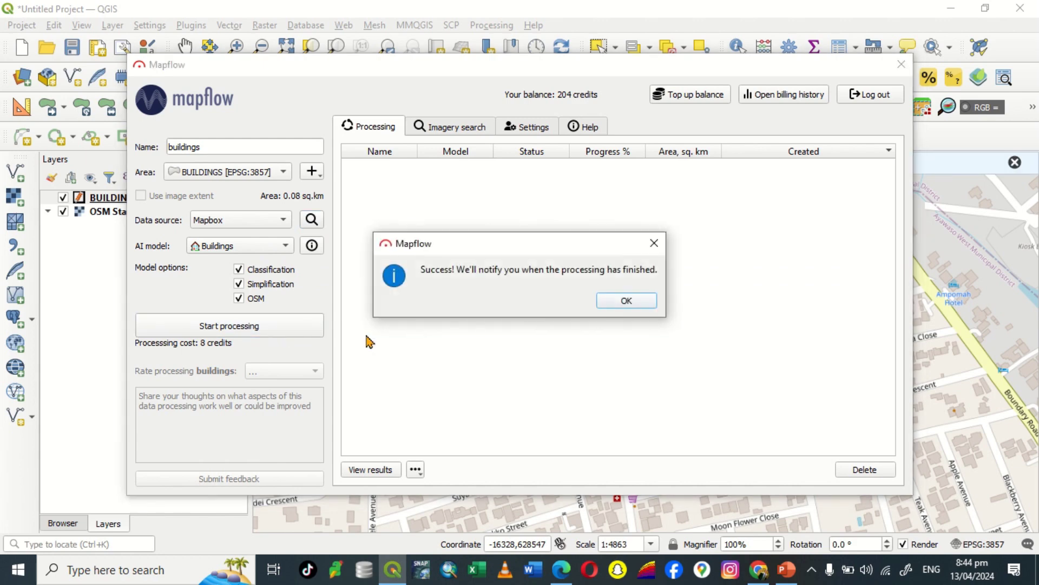
Dismiss the processing-started notice and let the buildings job reach 100%
left_click(608, 303)
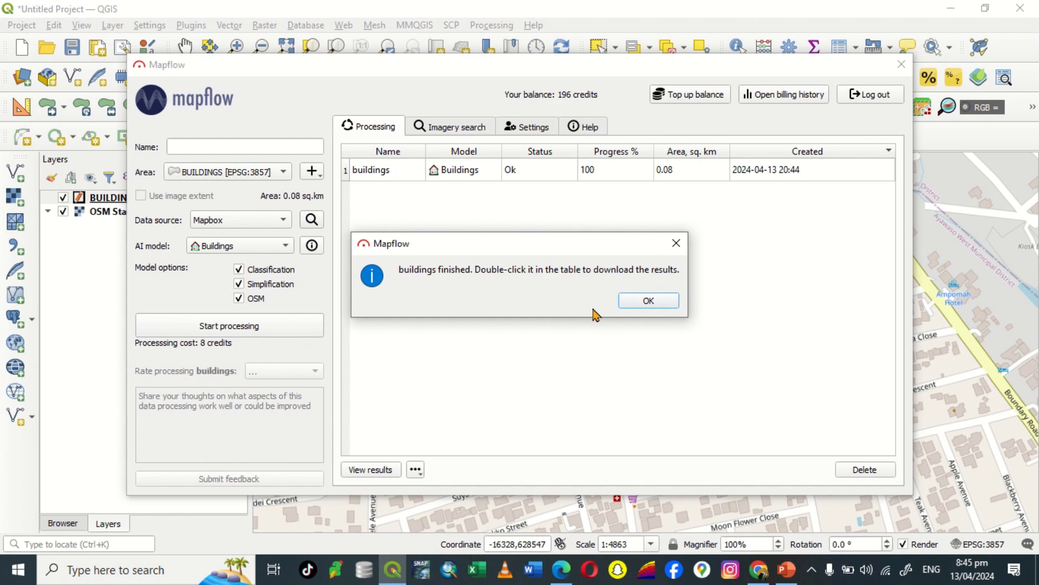
Download the finished 'buildings' results onto the map and close Mapflow
left_click(650, 309)
left_click(535, 173)
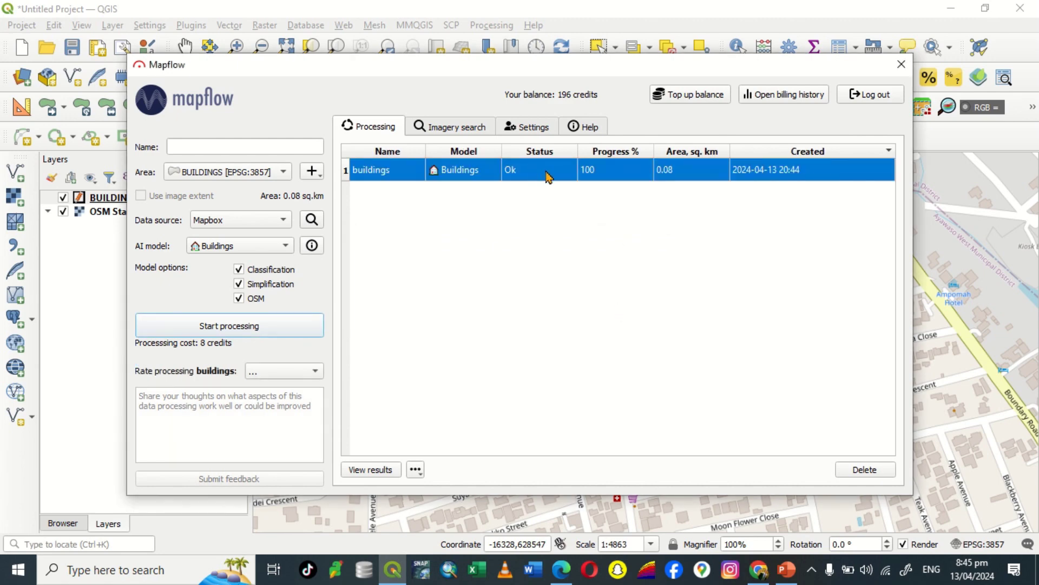
double_click(512, 173)
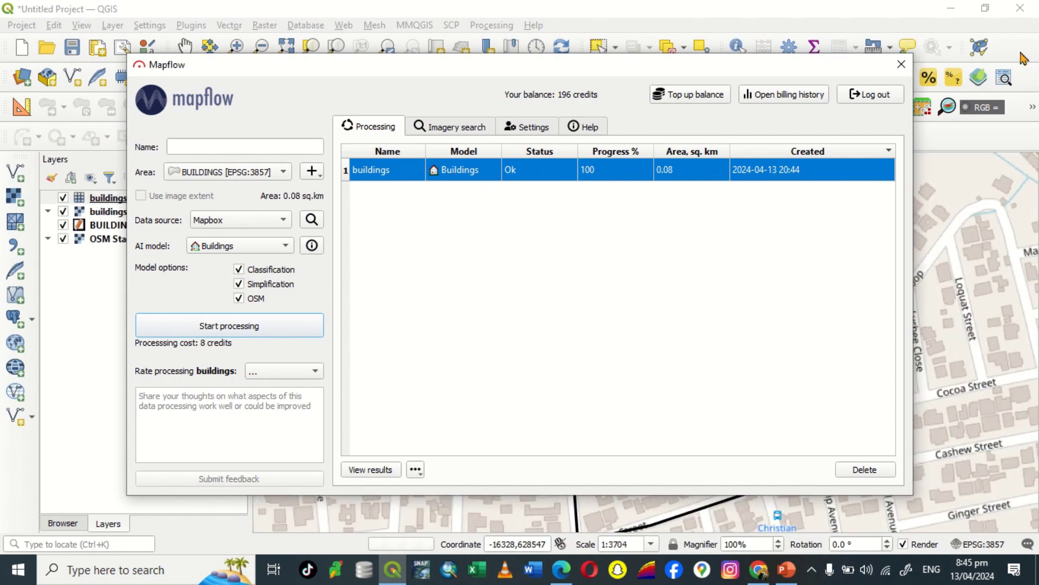
left_click(901, 64)
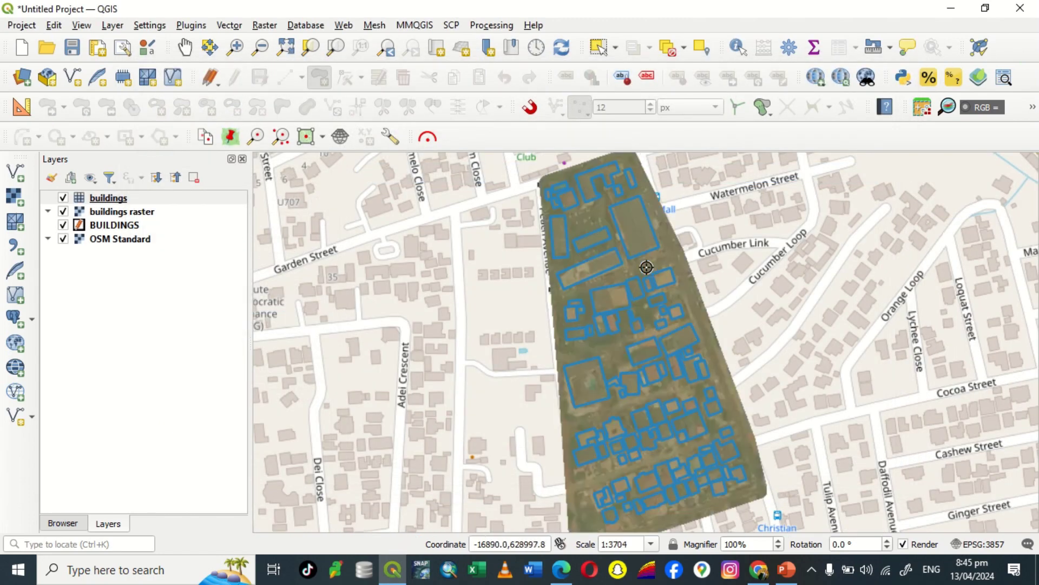
scroll(633, 264, "down", 1)
scroll(598, 303, "up", 2)
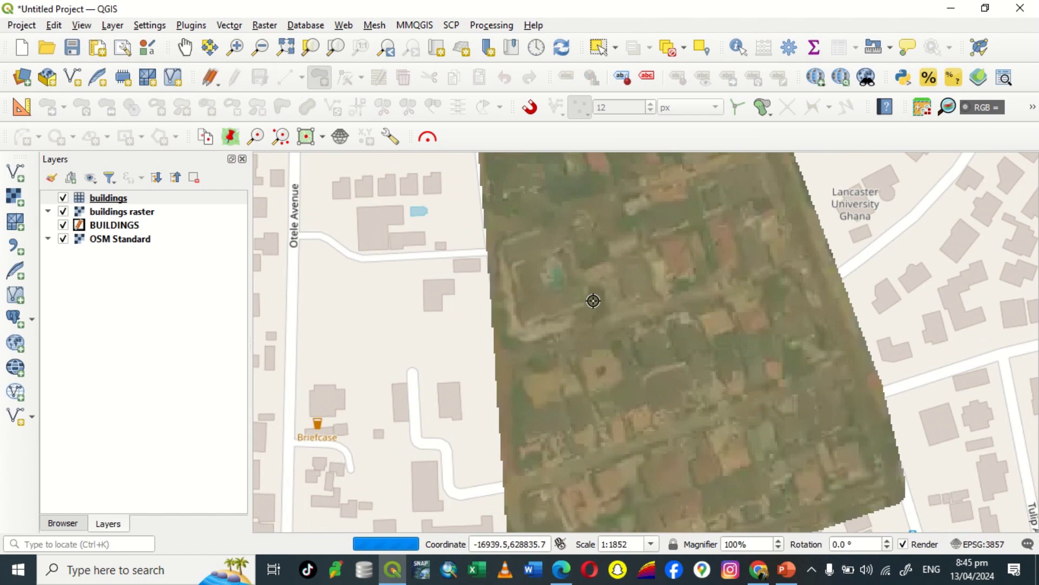
scroll(677, 290, "up", 1)
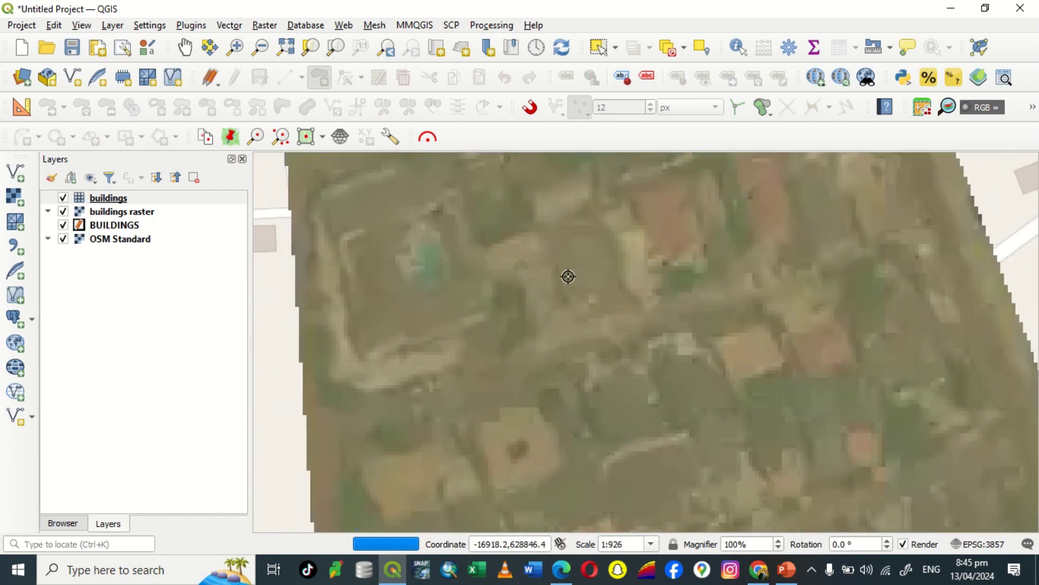
scroll(567, 277, "down", 1)
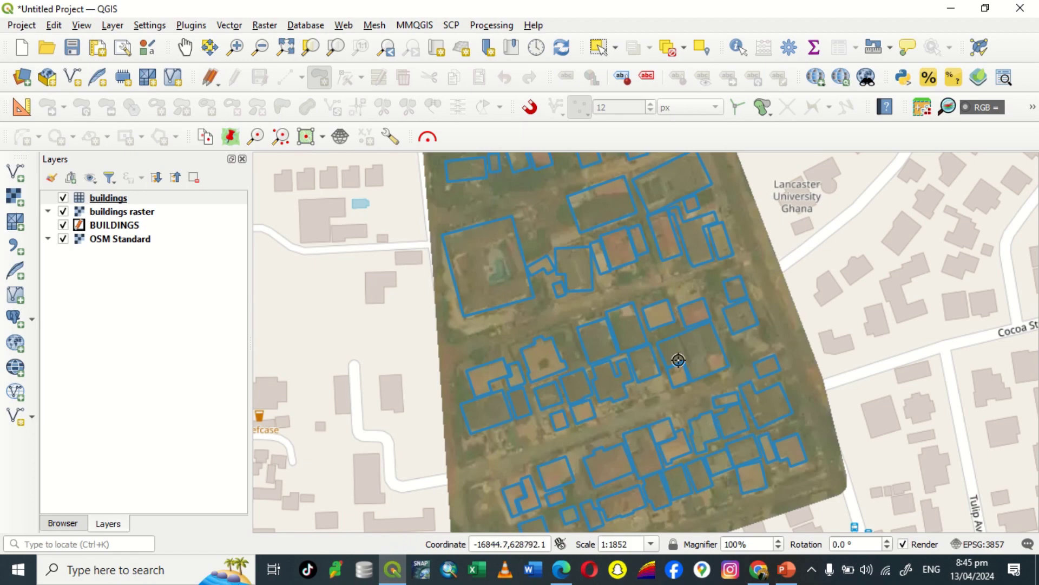
scroll(590, 313, "up", 2)
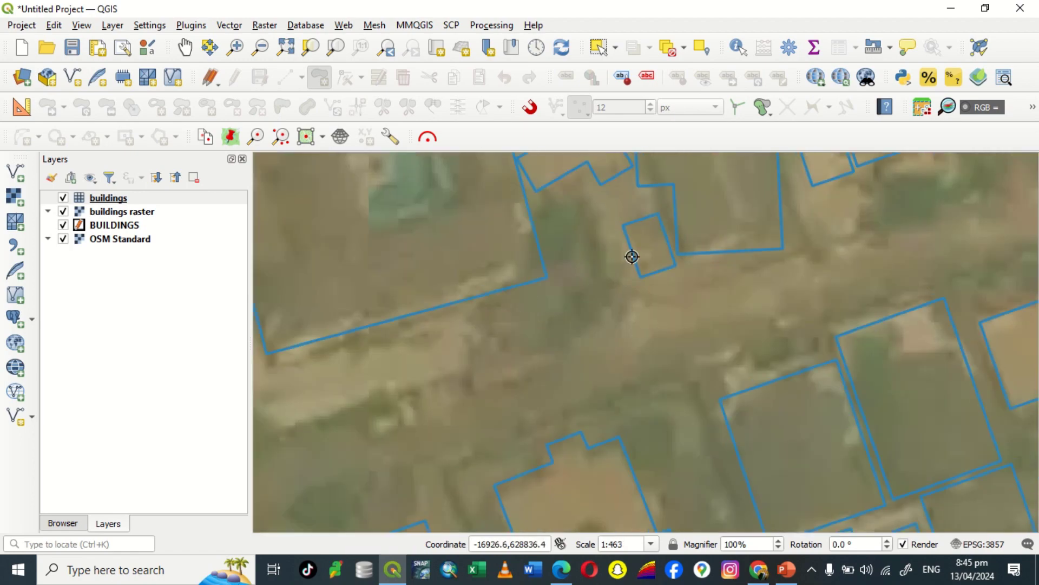
scroll(632, 257, "down", 2)
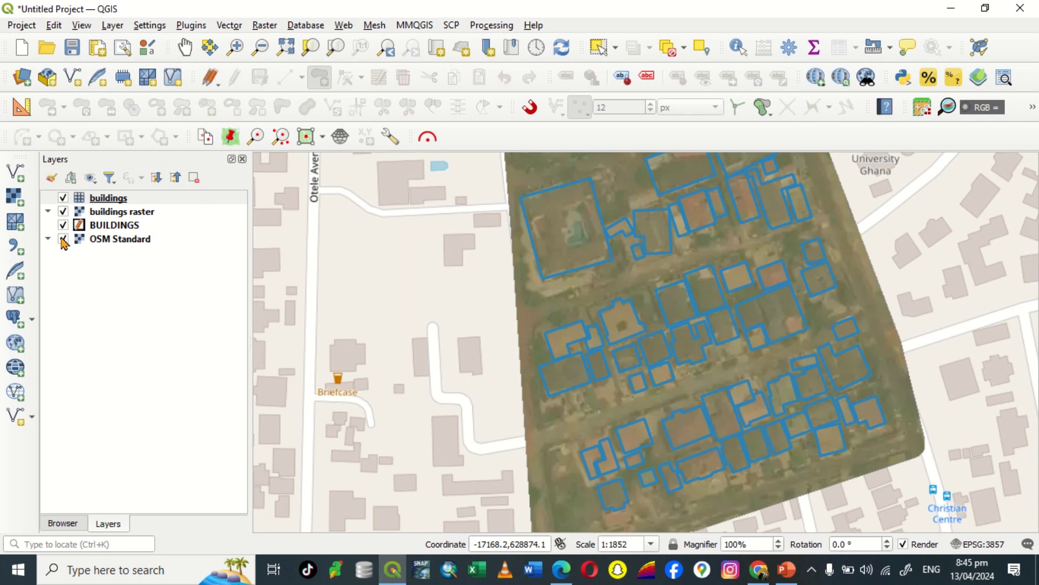
Hide the OSM Standard basemap and the buildings raster layer
left_click(63, 239)
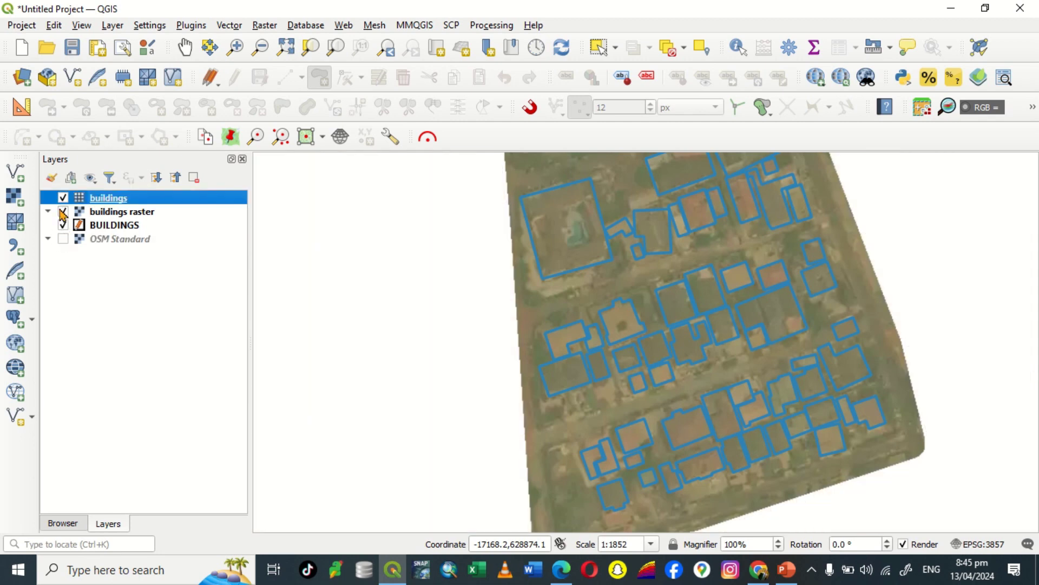
left_click(63, 212)
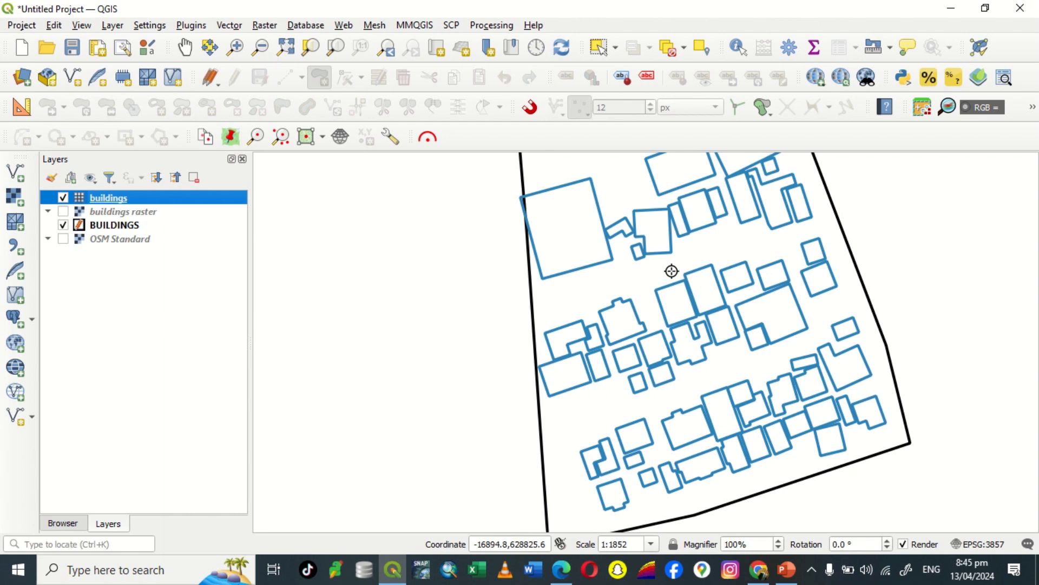
scroll(672, 270, "down", 2)
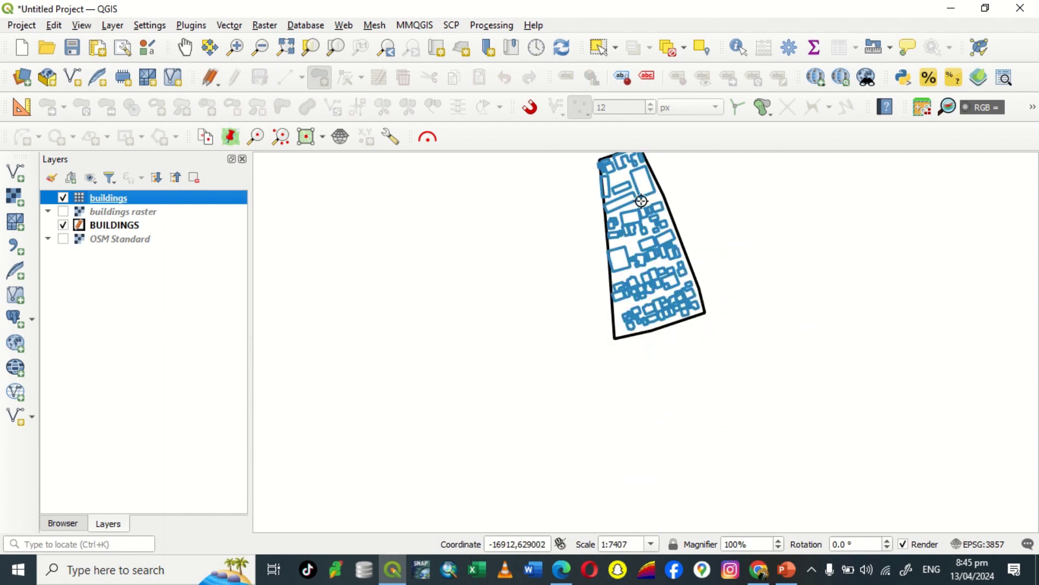
scroll(635, 176, "up", 1)
Zoom in and out to inspect the blue building outlines inside the black boundary
scroll(607, 186, "up", 1)
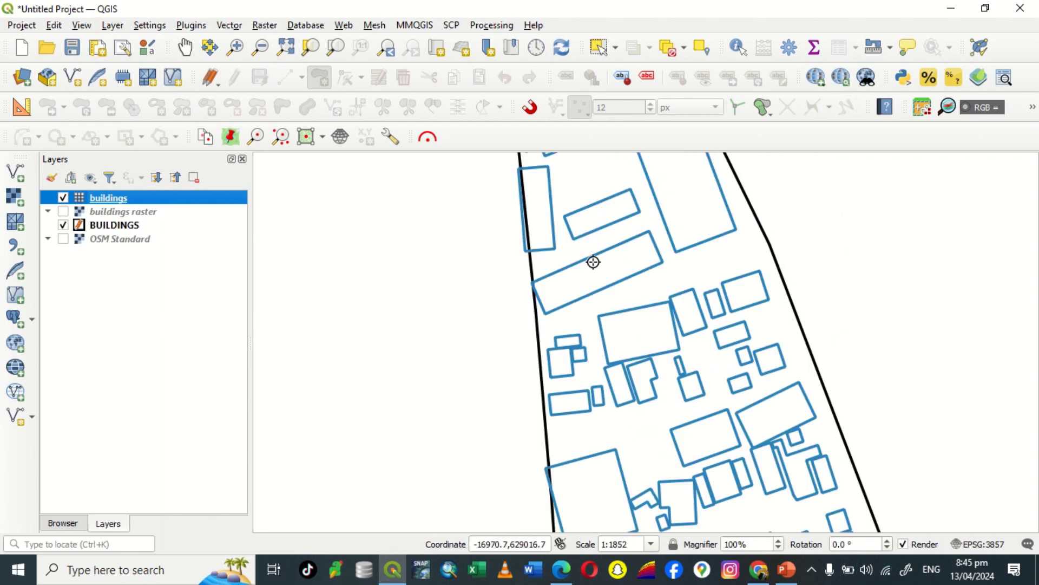
scroll(574, 351, "up", 3)
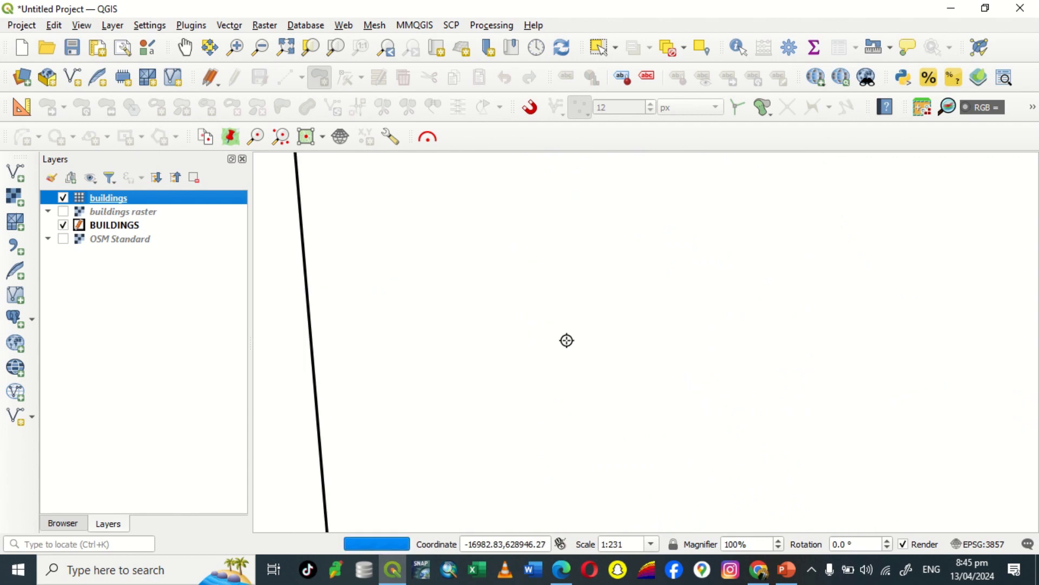
scroll(566, 340, "down", 2)
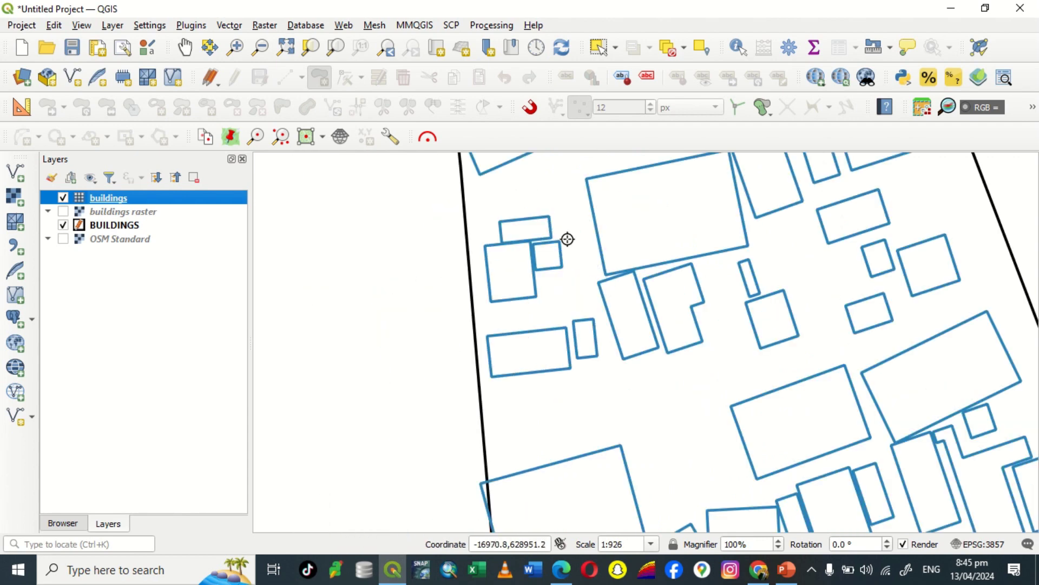
scroll(567, 239, "down", 1)
scroll(702, 328, "down", 1)
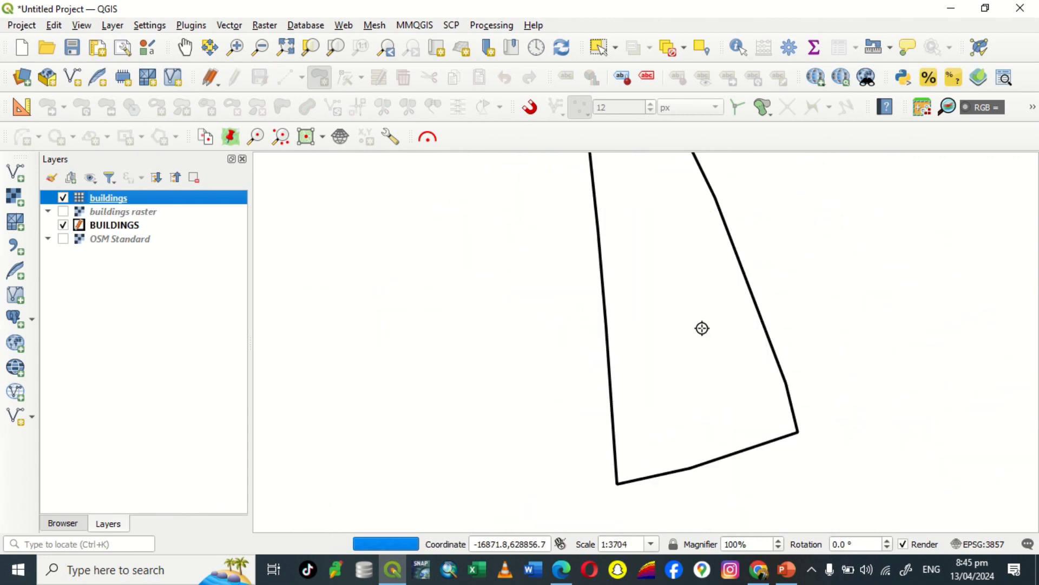
scroll(705, 377, "up", 1)
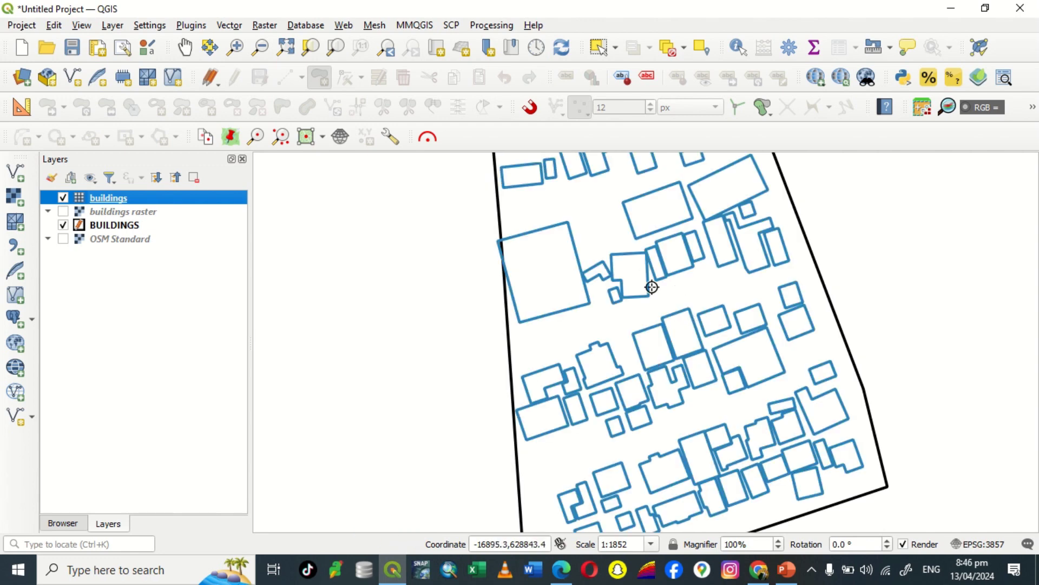
scroll(622, 310, "down", 1)
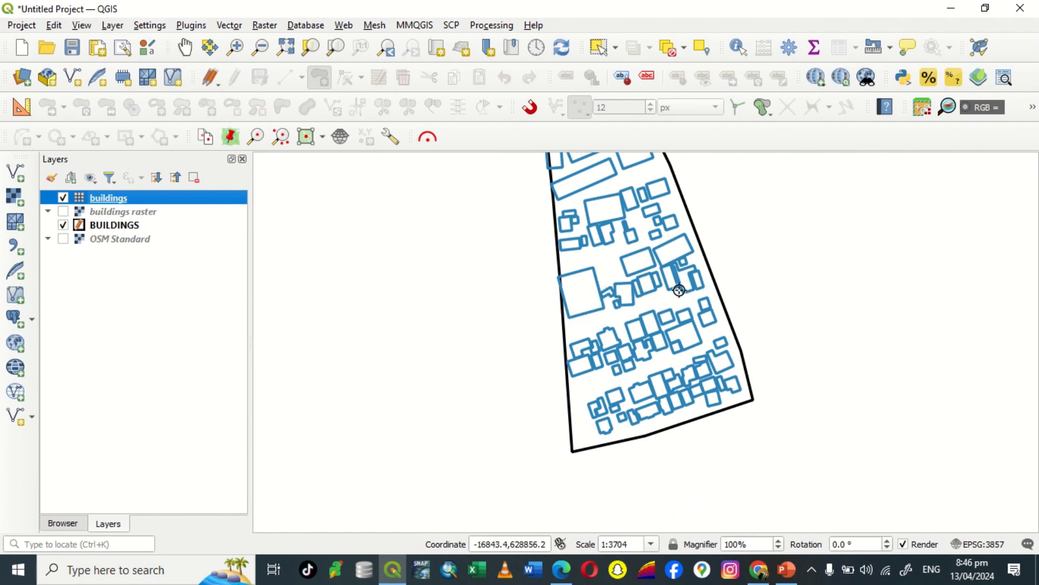
scroll(633, 355, "up", 2)
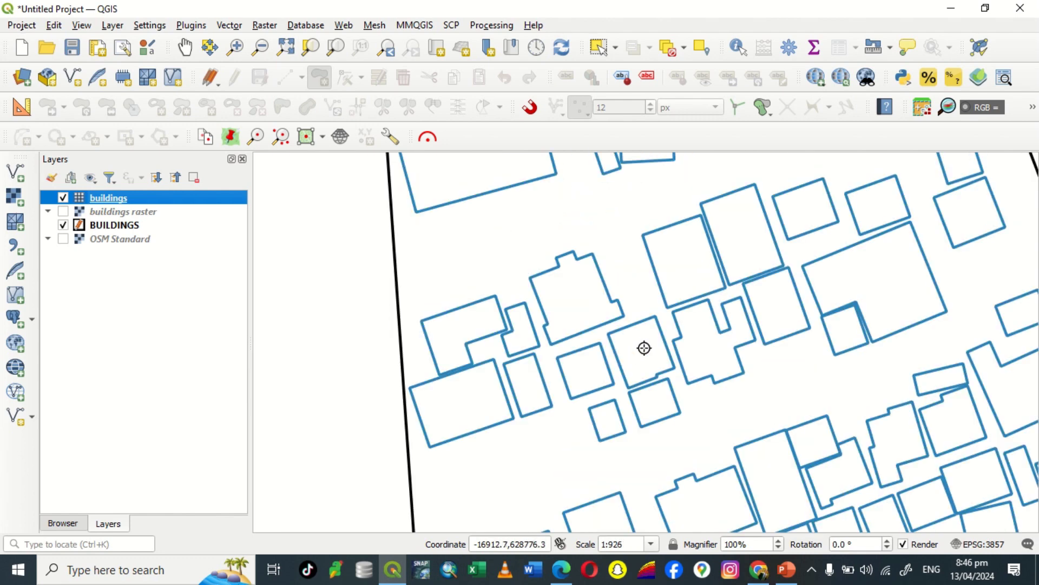
scroll(642, 348, "down", 2)
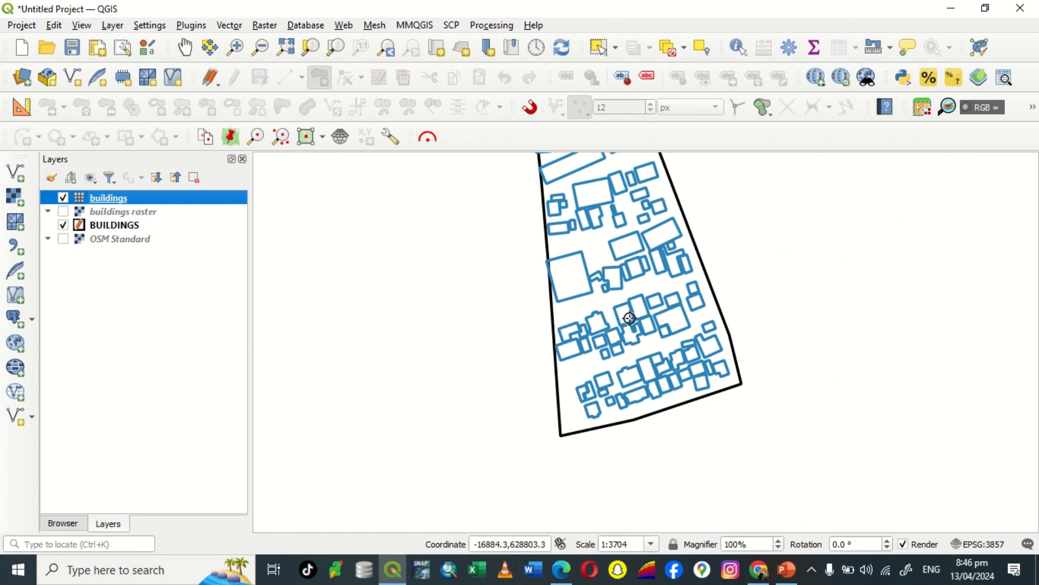
scroll(617, 298, "down", 2)
scroll(615, 284, "up", 2)
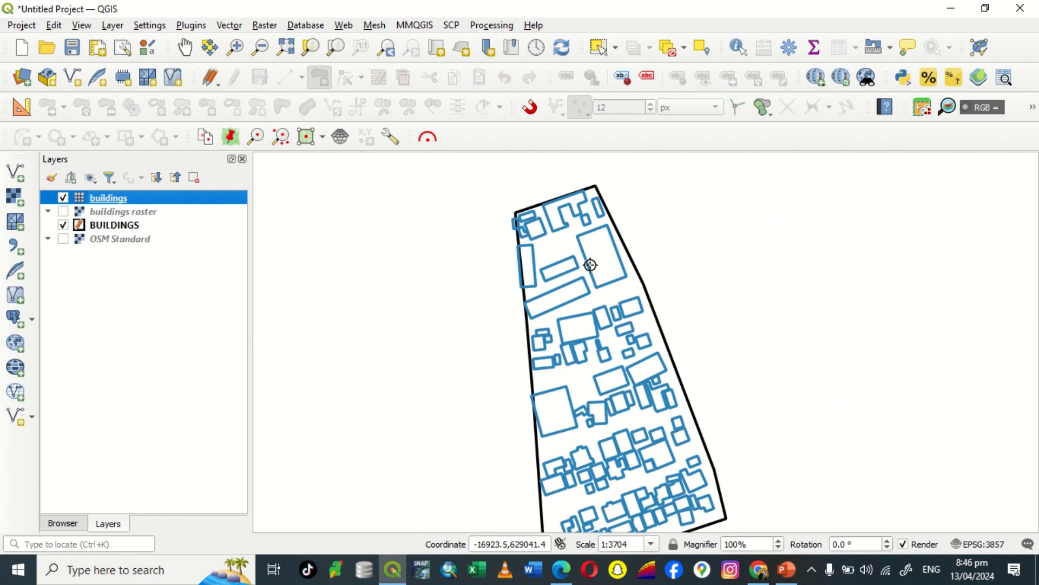
scroll(555, 303, "down", 1)
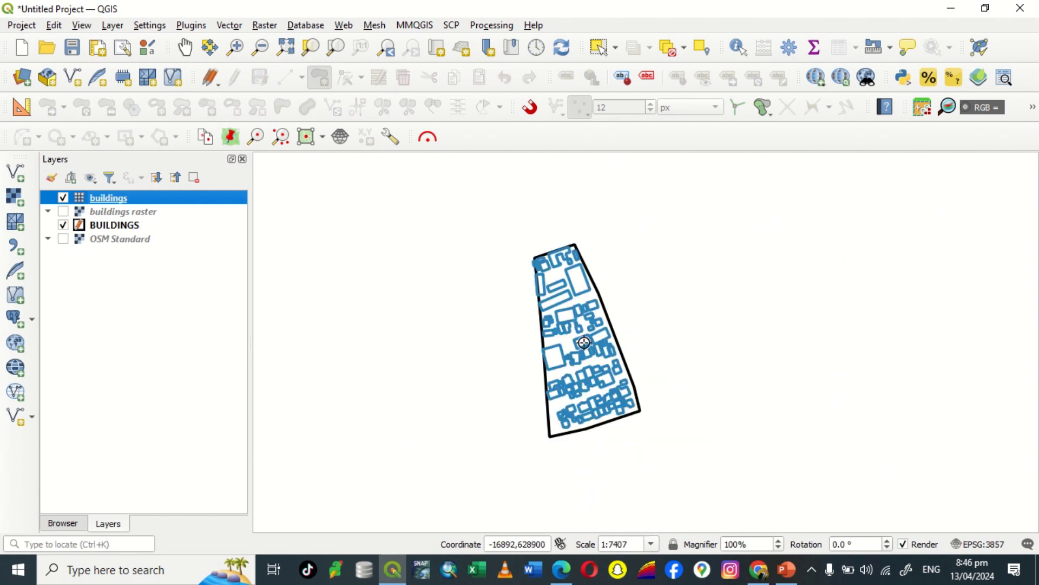
scroll(593, 365, "up", 2)
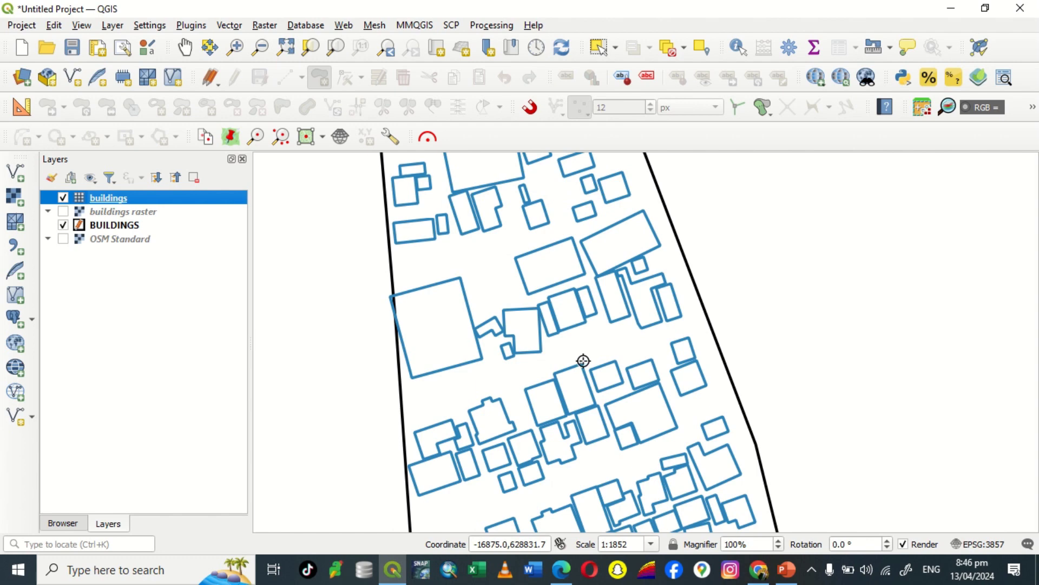
mouse_move(528, 3)
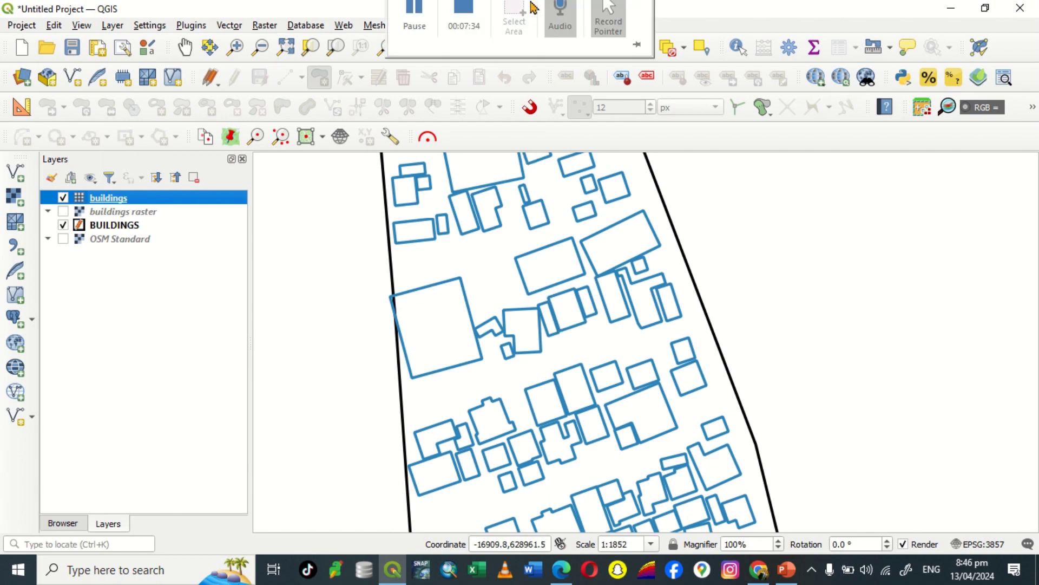